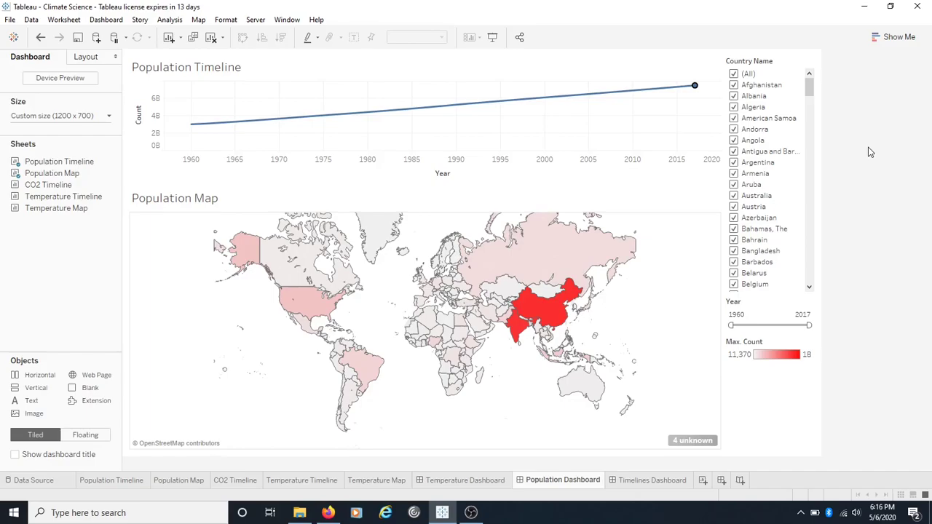
Step: Show the Timelines Dashboard with all three timelines, then switch to Firefox
left_click(652, 480)
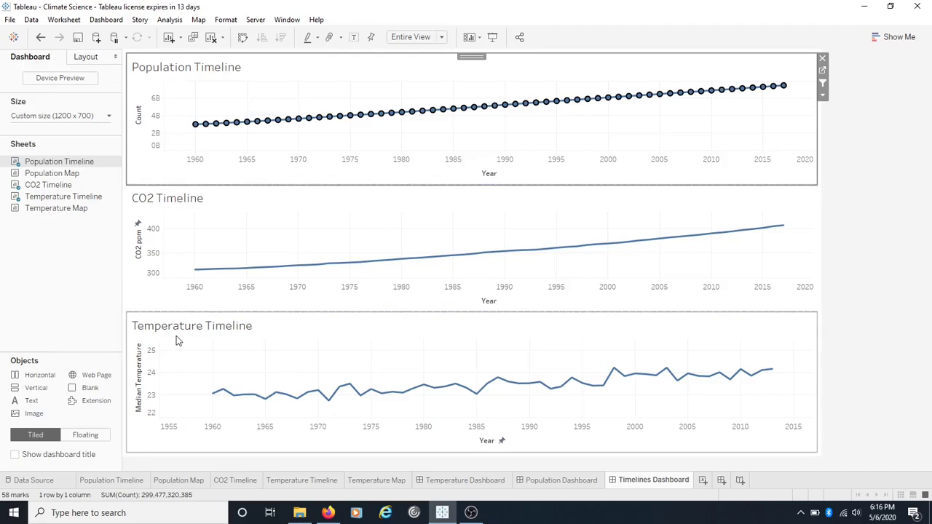
left_click(328, 513)
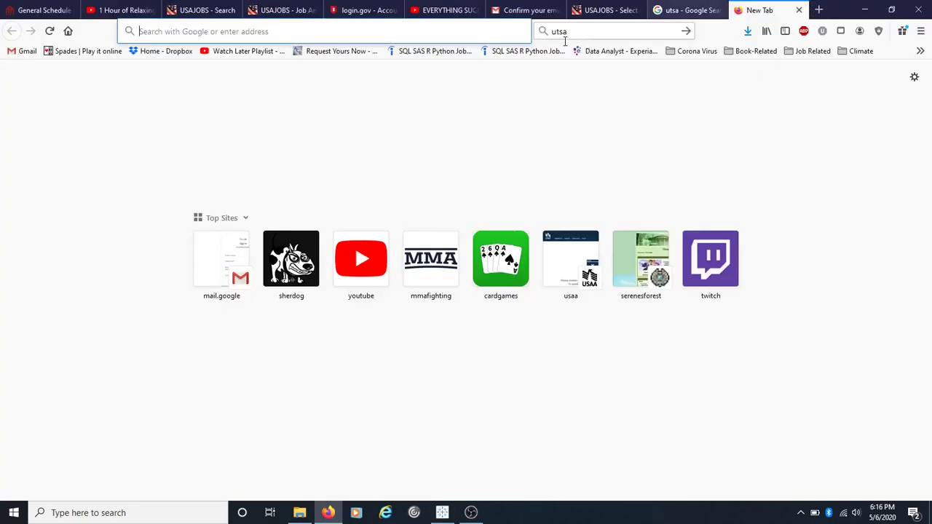
Step: Clear the old search in Firefox and enter kaggle.com as the address
left_click(601, 31)
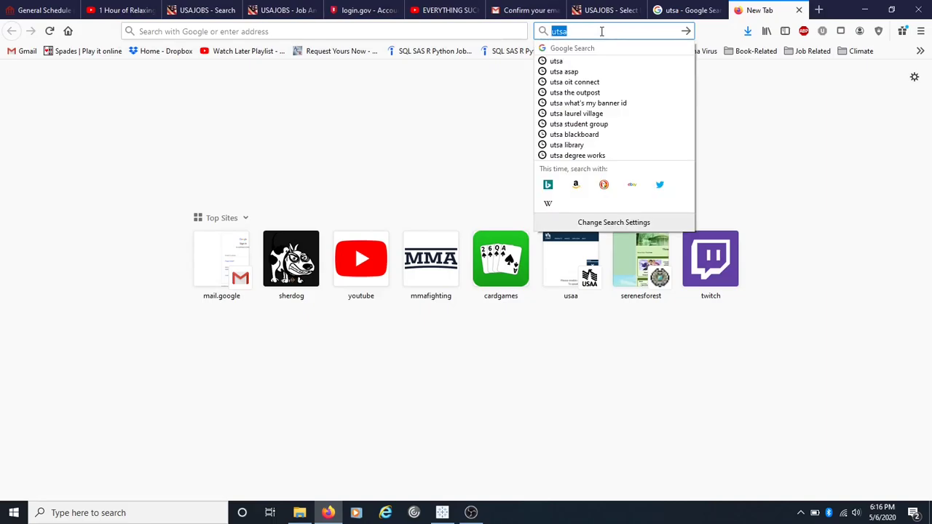
key("BackSpace")
left_click(485, 32)
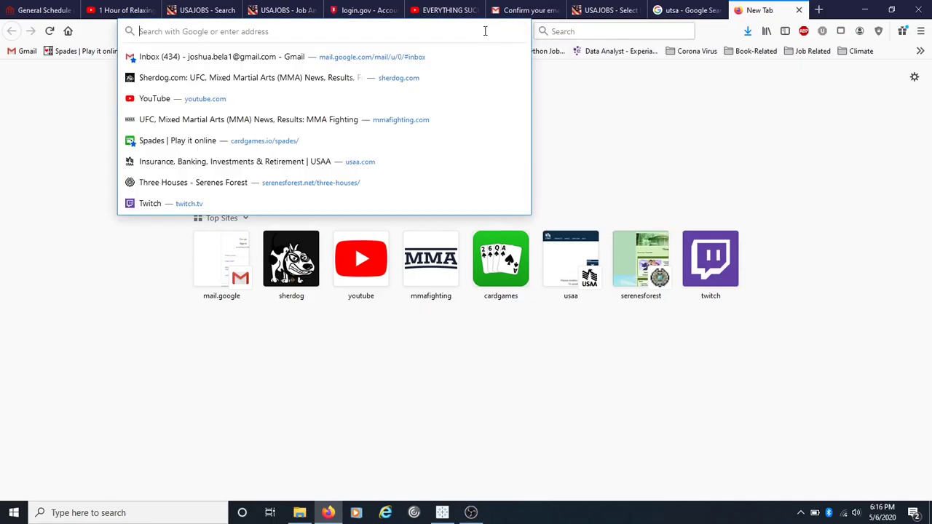
left_click(442, 513)
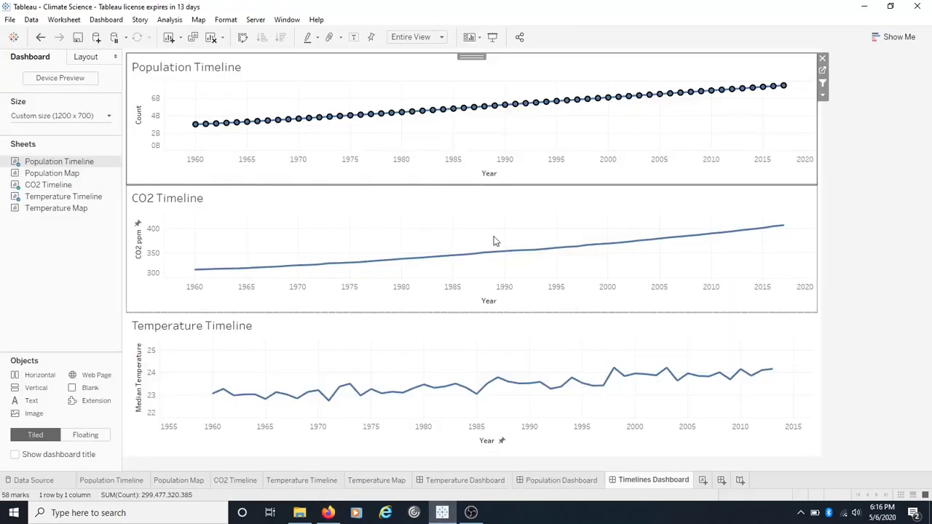
key("alt+Tab")
type("kaggle.com")
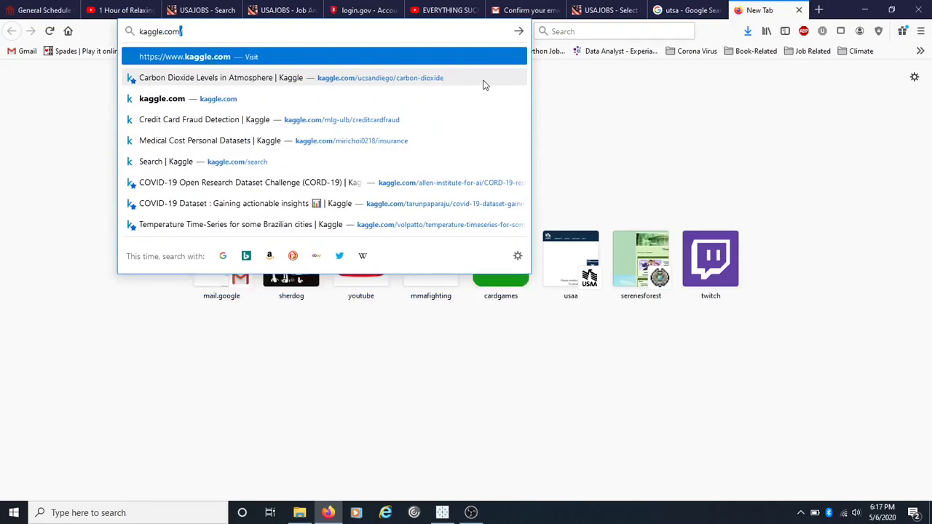
Step: Open Kaggle's Carbon Dioxide Levels in Atmosphere dataset and close the spare empty tab
left_click(484, 85)
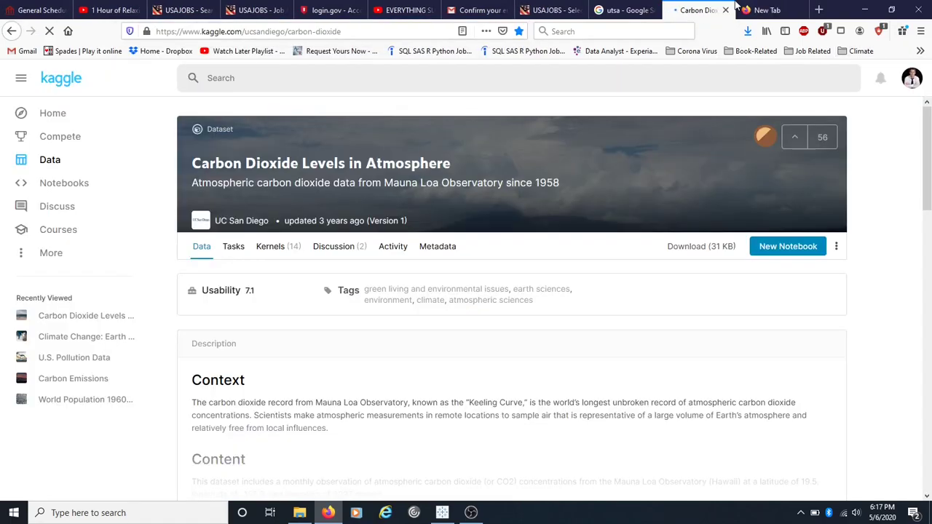
left_click(793, 12)
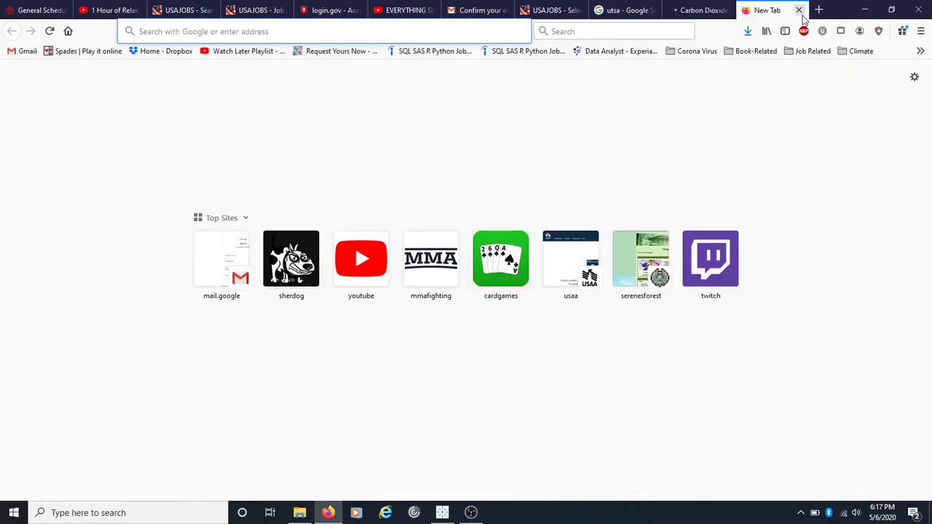
left_click(798, 10)
scroll(550, 255, "down", 2)
scroll(551, 254, "down", 2)
scroll(551, 253, "up", 4)
scroll(534, 317, "down", 2)
scroll(534, 318, "down", 3)
Step: Expand and read the dataset's full description, then return to Tableau
left_click(354, 305)
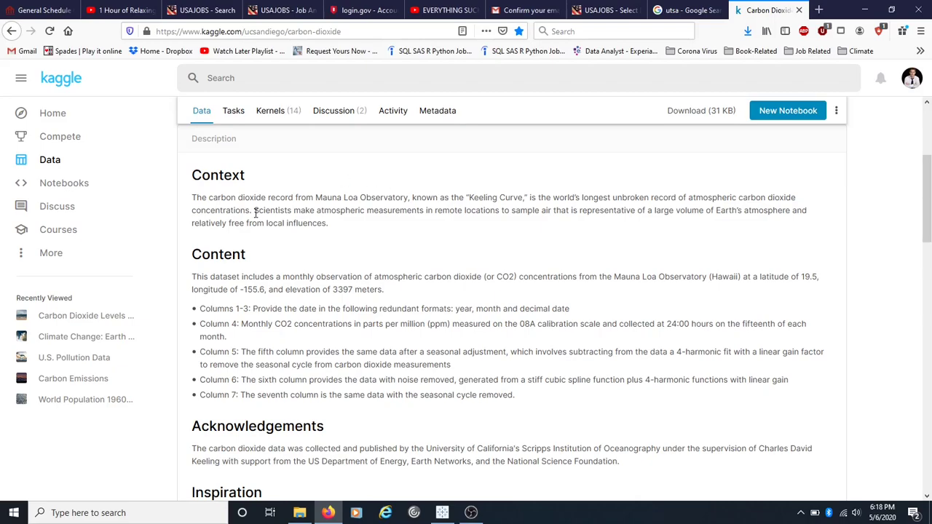
left_click_drag(255, 212, 328, 224)
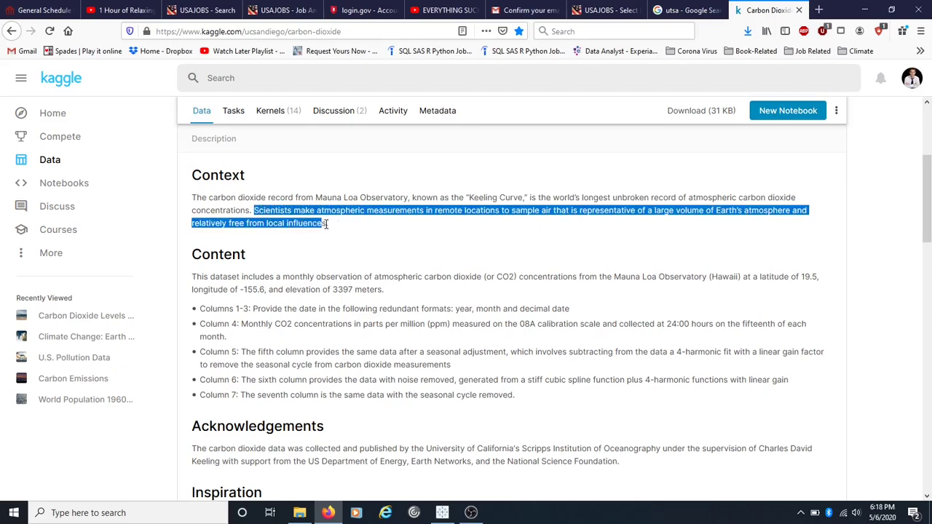
left_click(380, 223)
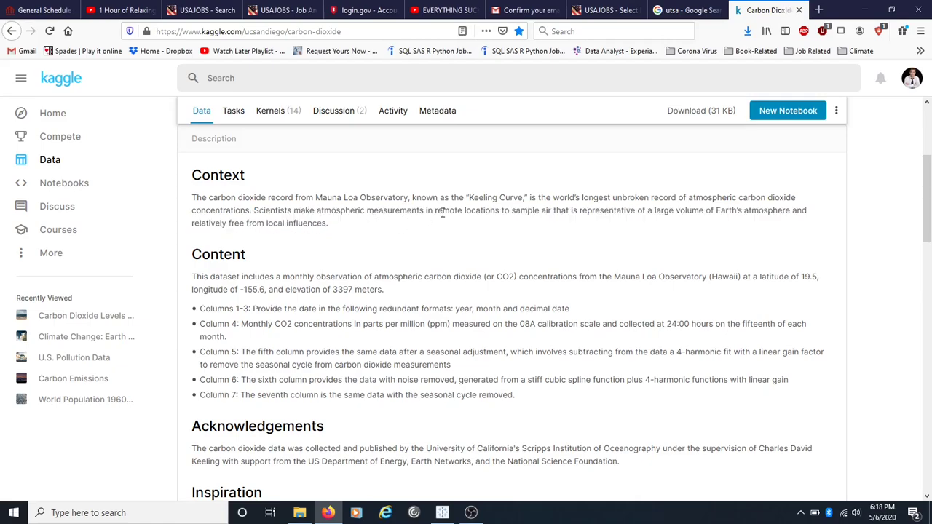
left_click_drag(444, 211, 498, 212)
left_click_drag(572, 210, 763, 227)
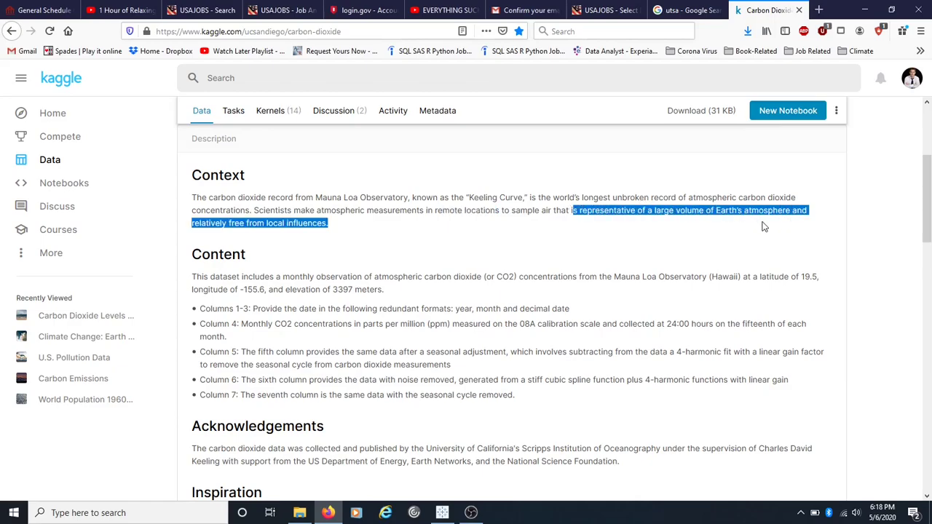
left_click(239, 234)
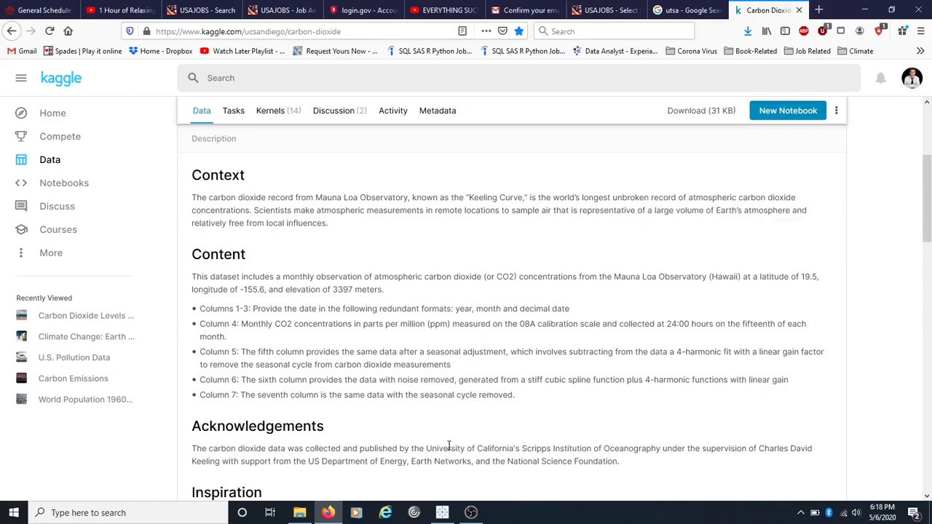
left_click(442, 513)
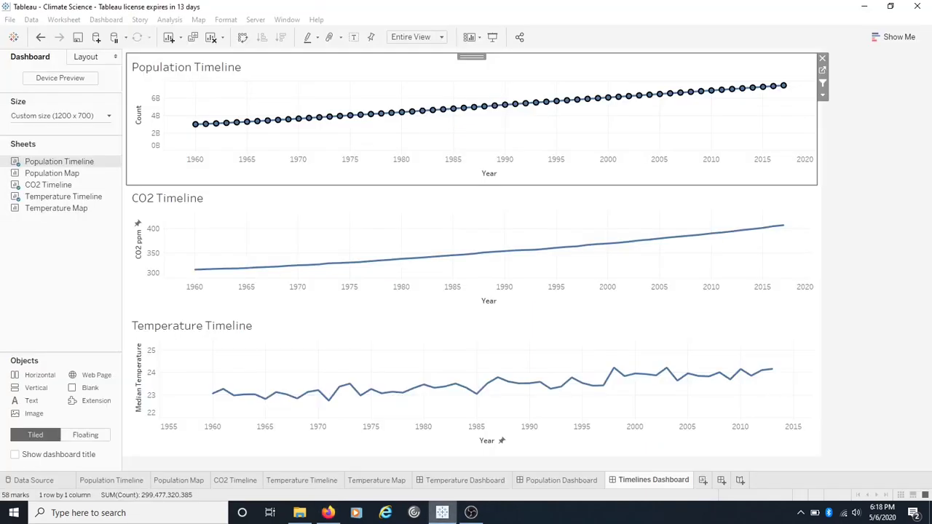
Step: Open the CO2 Timeline worksheet, then go back to the Kaggle carbon dioxide page
left_click(231, 482)
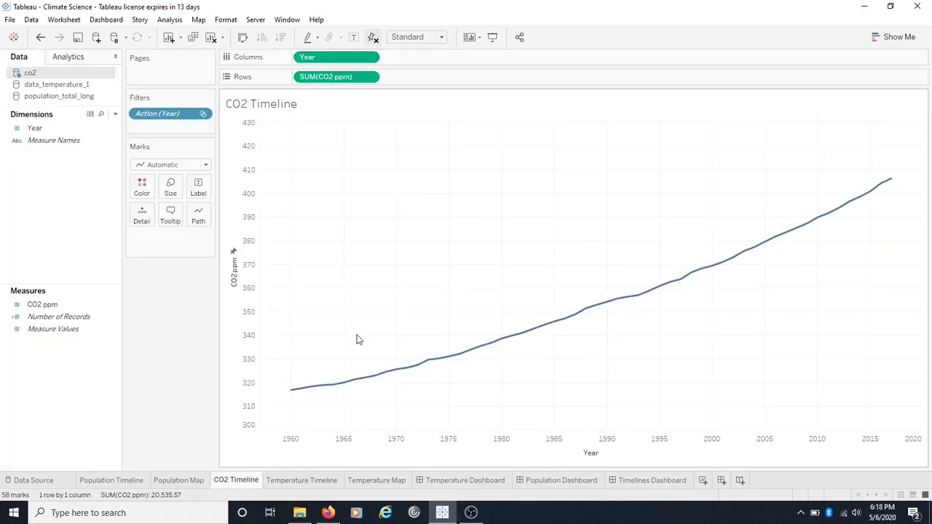
key("alt+Tab")
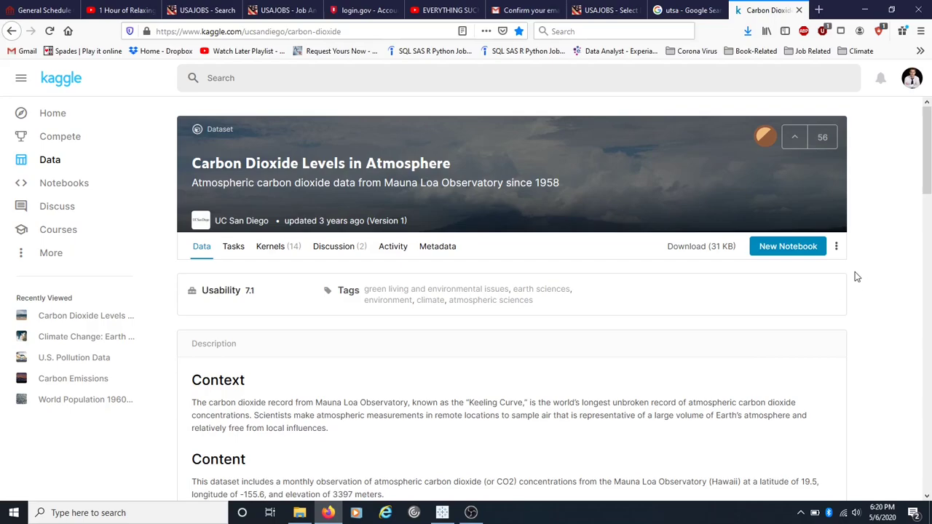
Step: Look over the climate change temperature data, then open Tableau's Temperature Timeline worksheet
key("alt+Left")
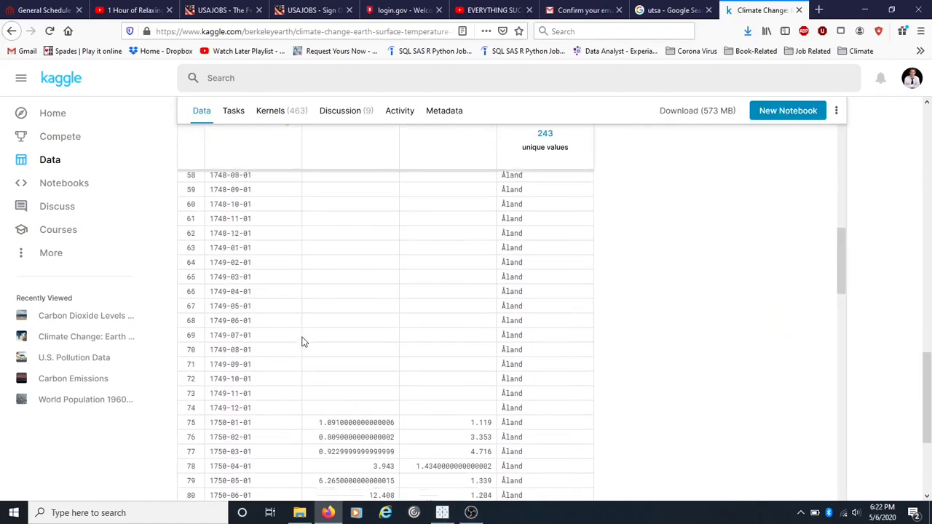
scroll(303, 340, "up", 10)
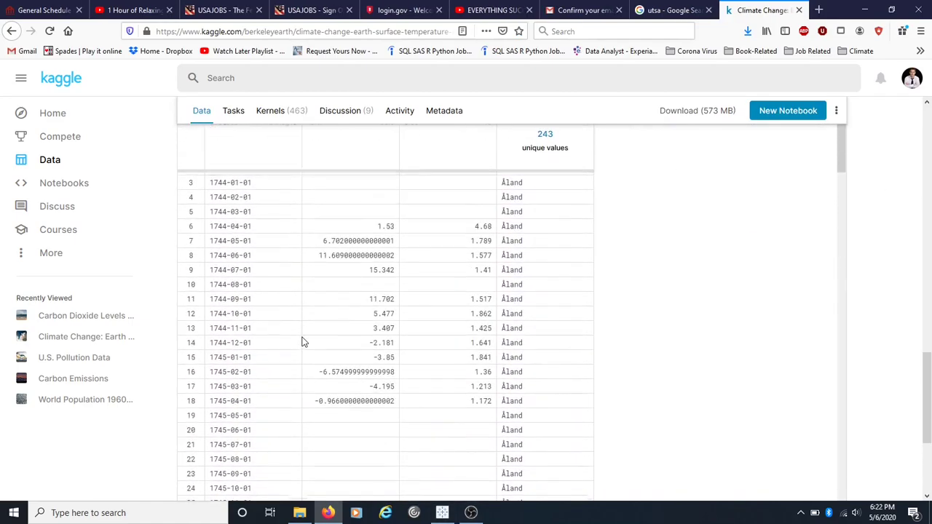
left_click(442, 514)
left_click(291, 481)
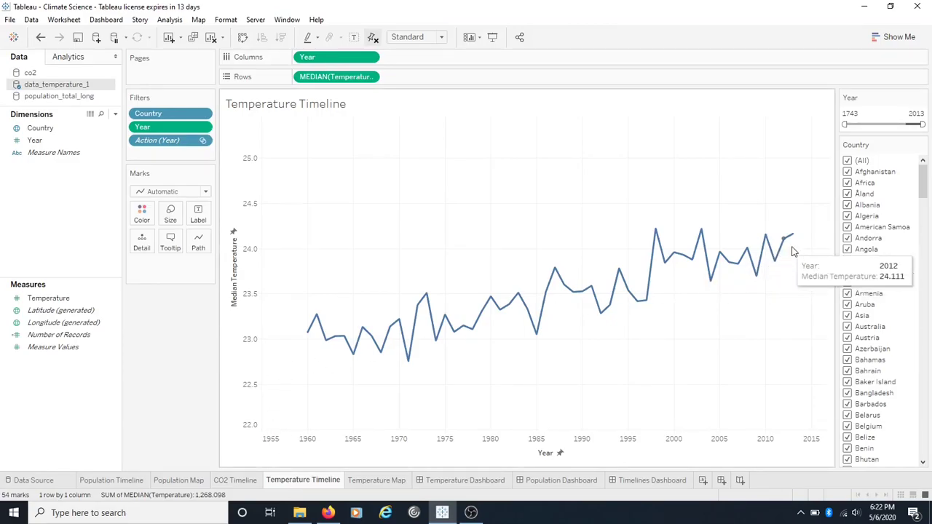
Step: Read the median temperature tooltips along the 1960–2013 Temperature Timeline
mouse_move(796, 241)
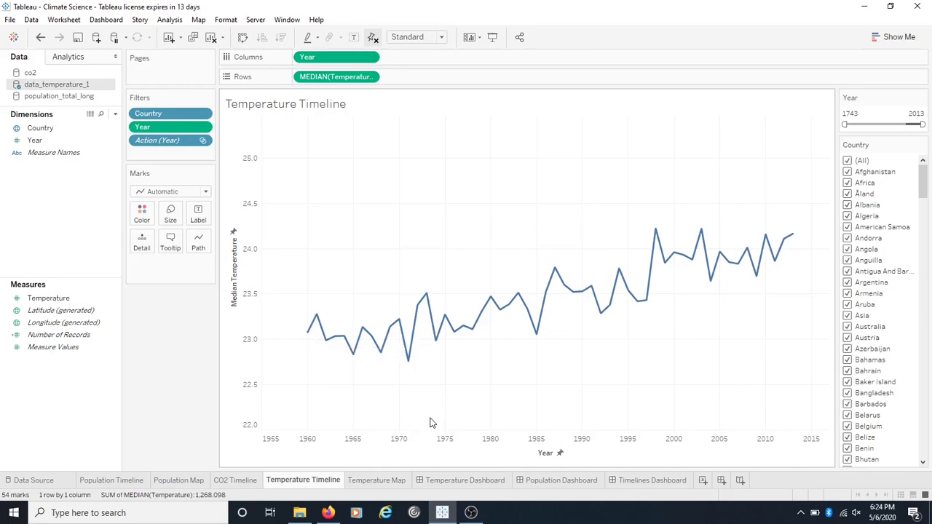
Step: Move from the Timelines Dashboard through the Temperature Timeline to the Temperature Map worksheet
left_click(611, 482)
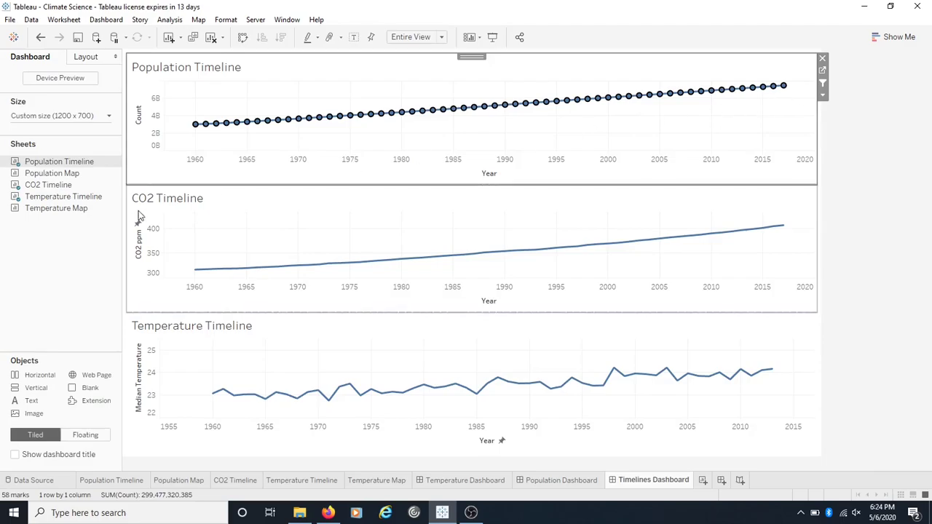
left_click(325, 479)
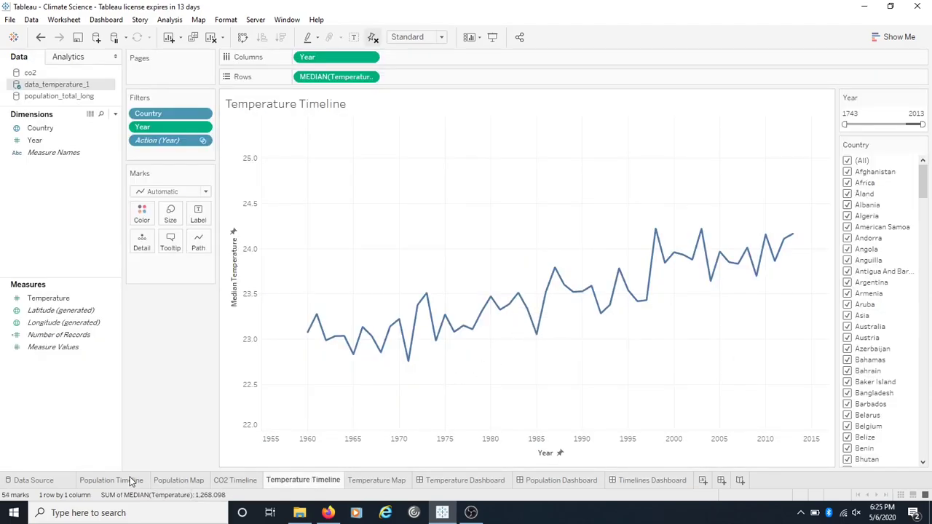
left_click(376, 480)
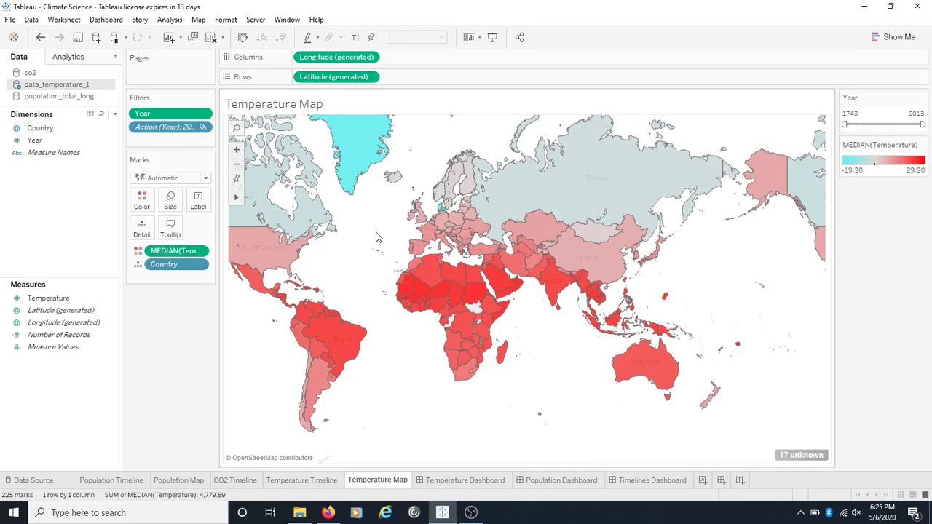
Step: Color countries by MEDIAN(Temperature) and show a Year filter spanning 1743–2013
mouse_move(362, 170)
mouse_move(442, 209)
mouse_move(434, 234)
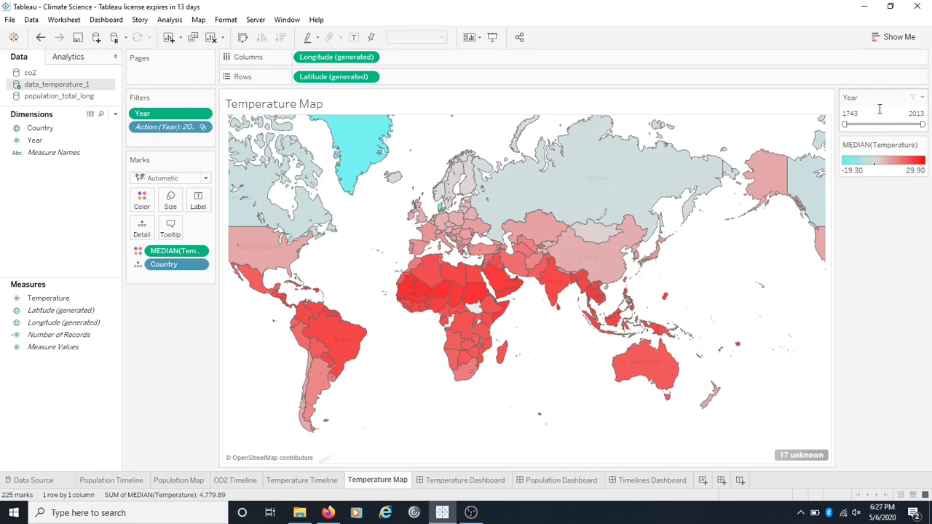
Step: Set the Year filter's minimum to 1960, narrowing the map to 1960–2013
double_click(873, 122)
left_click_drag(393, 252, 260, 273)
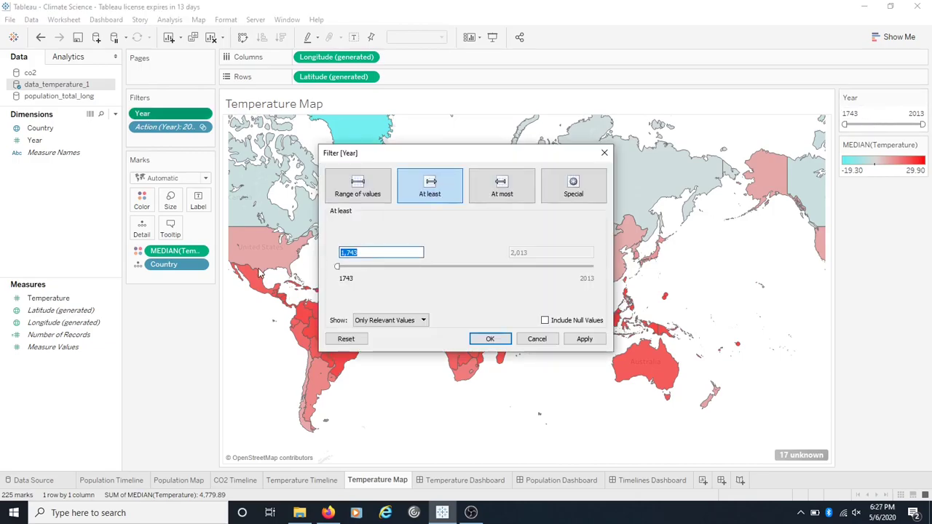
type("1960")
key("Return")
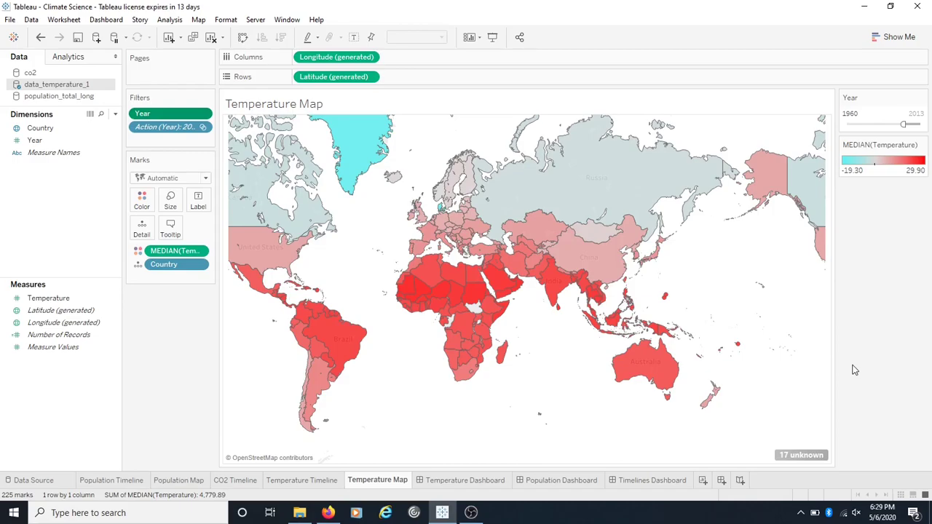
Step: On the Population Map, remove the Year filter and keep only 1960 in the Action (Year) filter
left_click(186, 486)
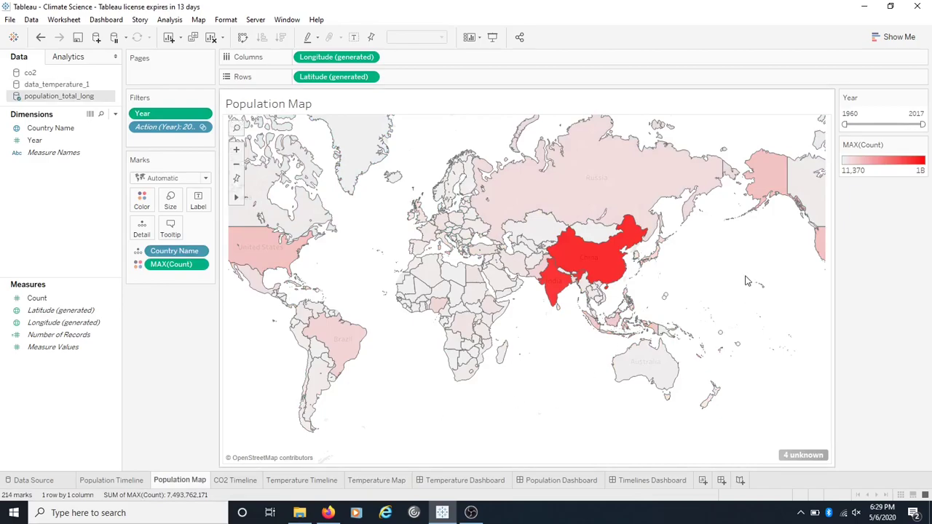
mouse_move(595, 244)
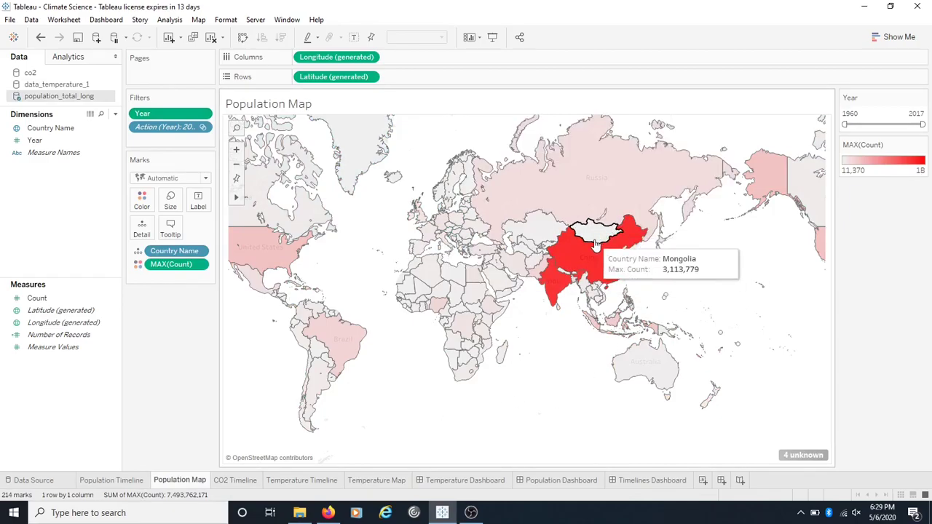
mouse_move(566, 254)
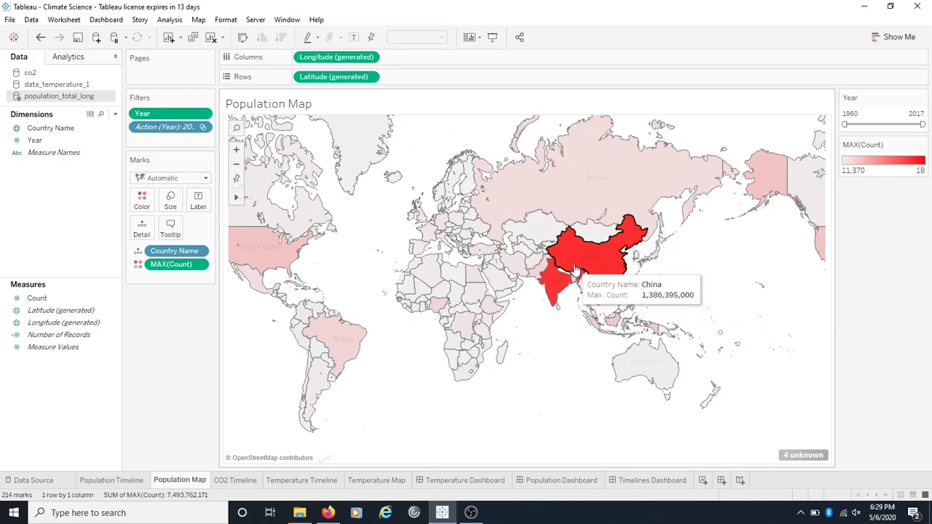
mouse_move(561, 282)
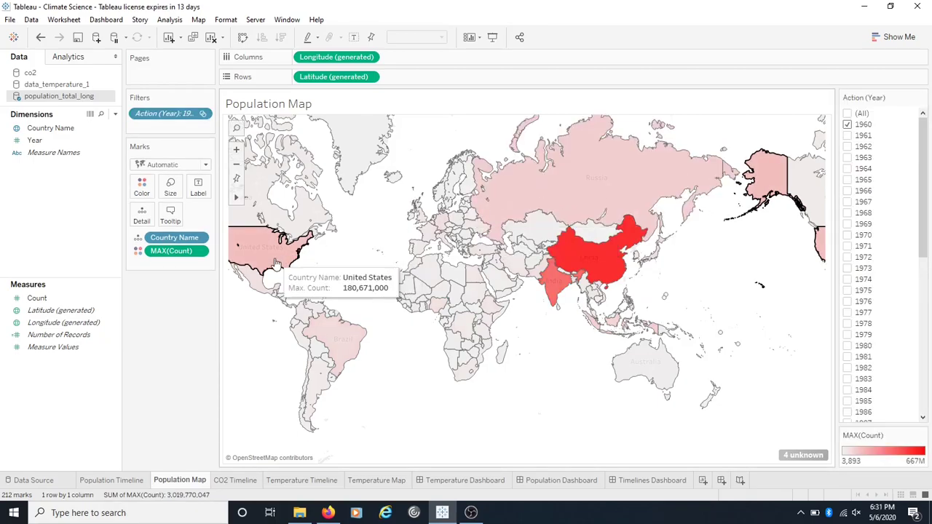
Step: In the Action (Year) filter, replace 1960 with 2017 so the Population Map shows 2017 populations
mouse_move(561, 287)
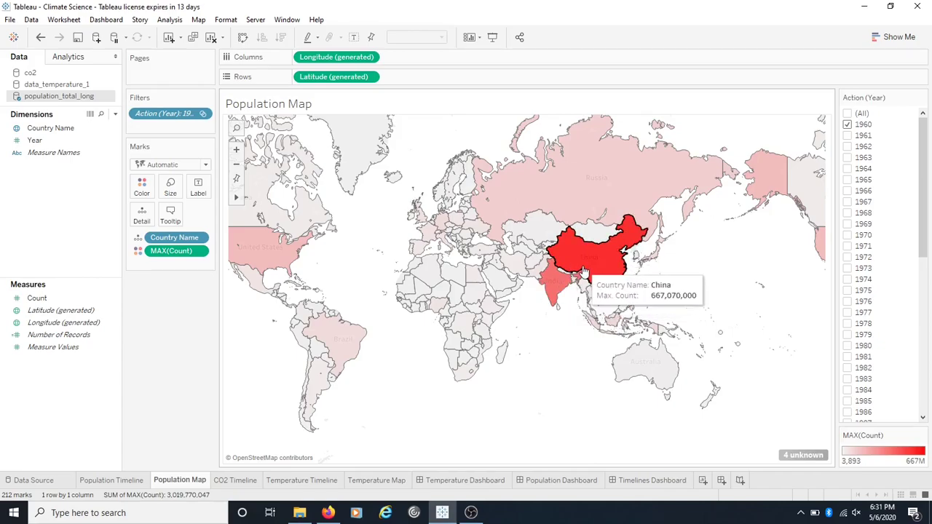
left_click(846, 124)
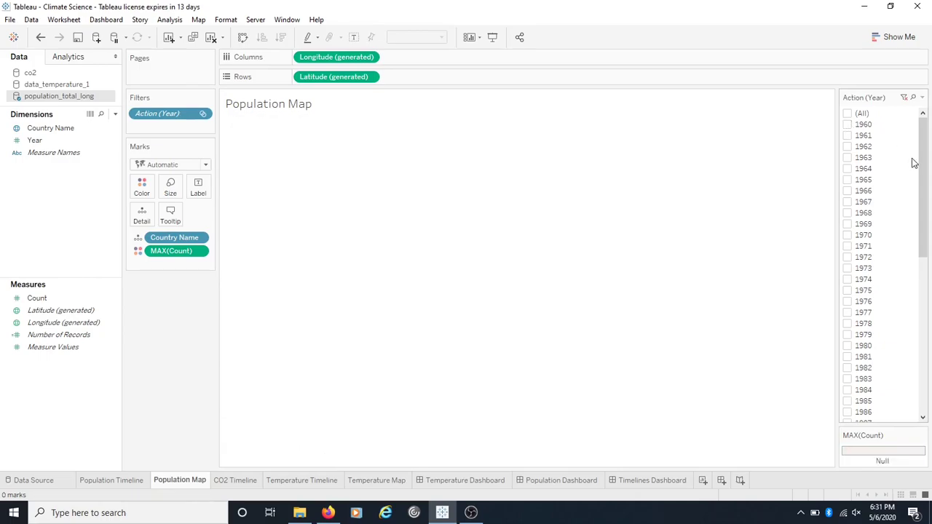
left_click_drag(922, 163, 922, 327)
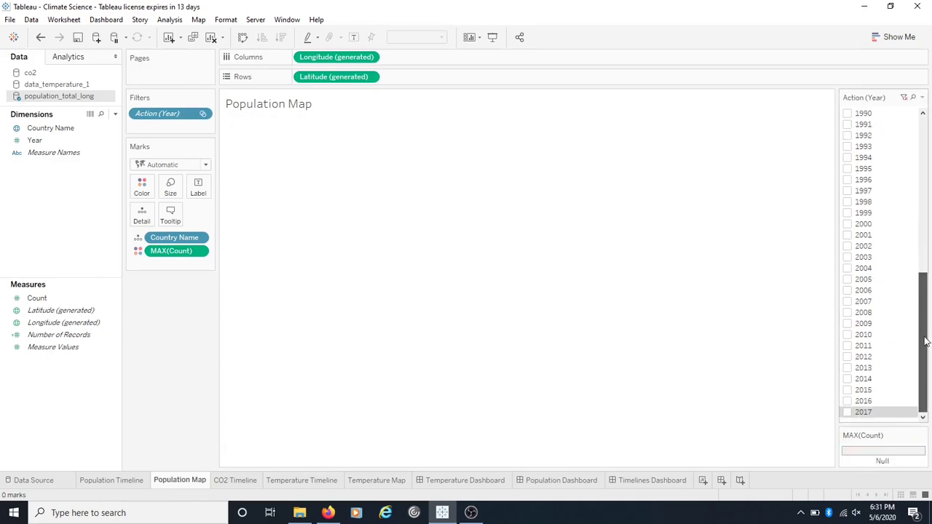
left_click(848, 413)
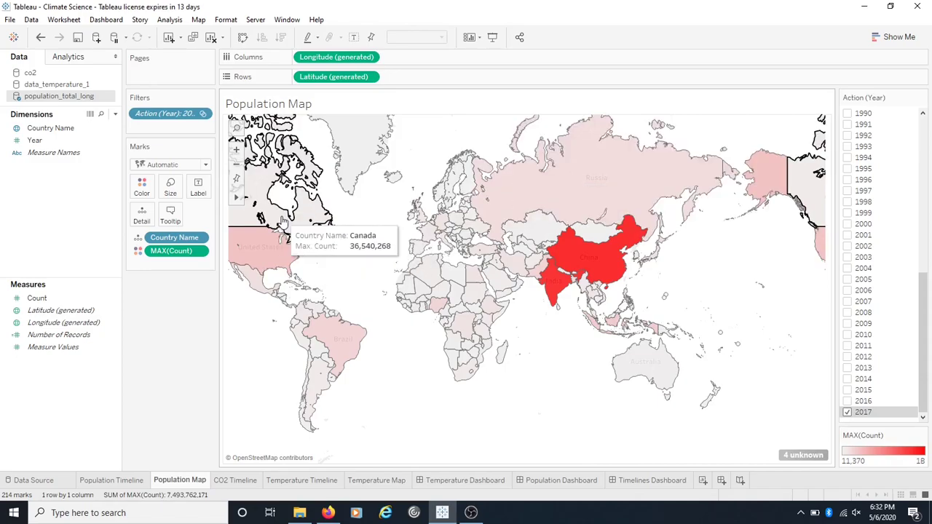
Step: Switch to the Temperature Dashboard, with the timeline set to filter the temperature map
left_click(466, 480)
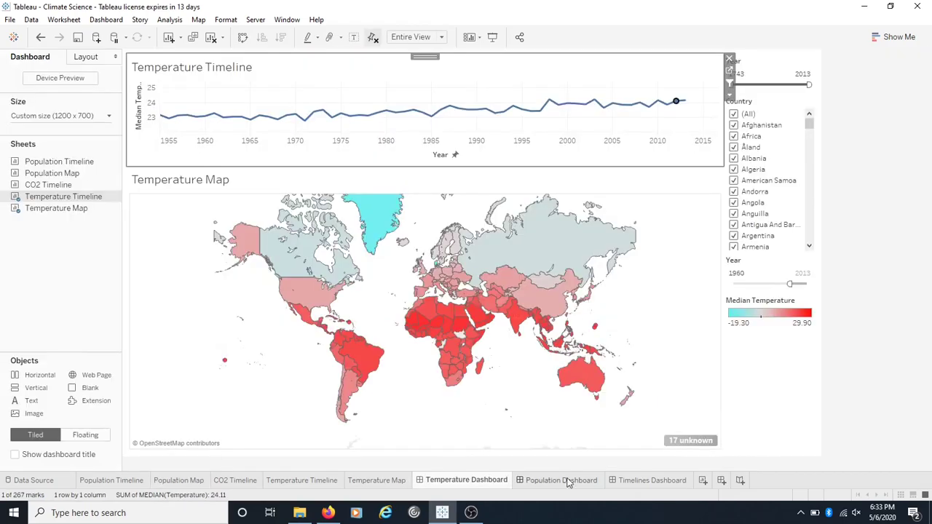
mouse_move(650, 487)
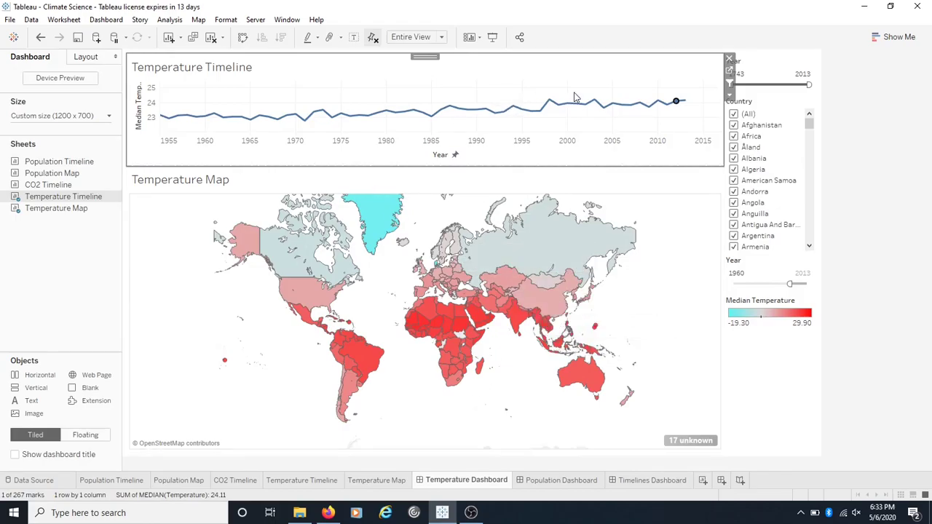
mouse_move(688, 105)
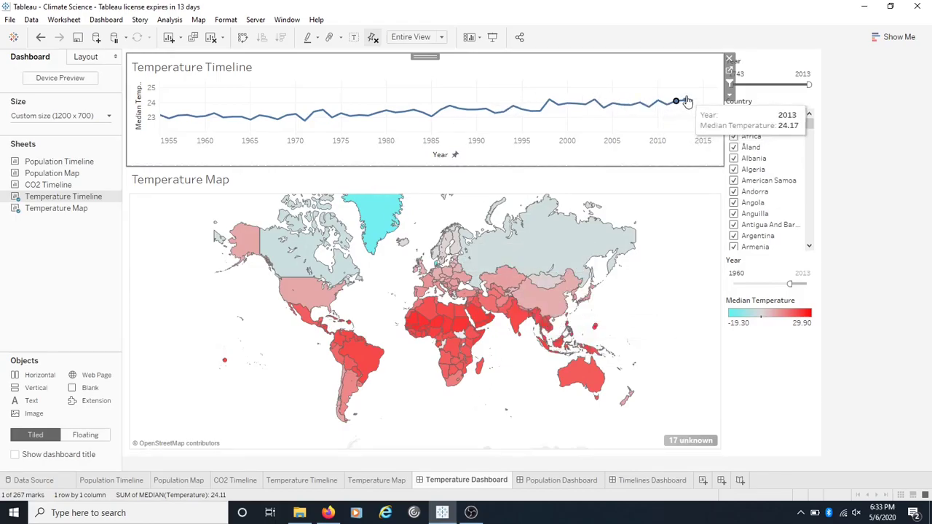
left_click(428, 482)
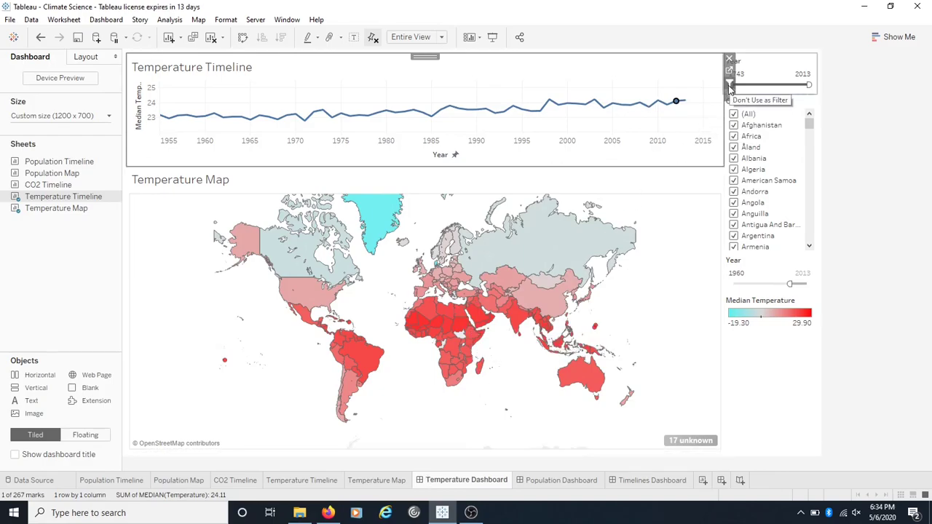
mouse_move(677, 105)
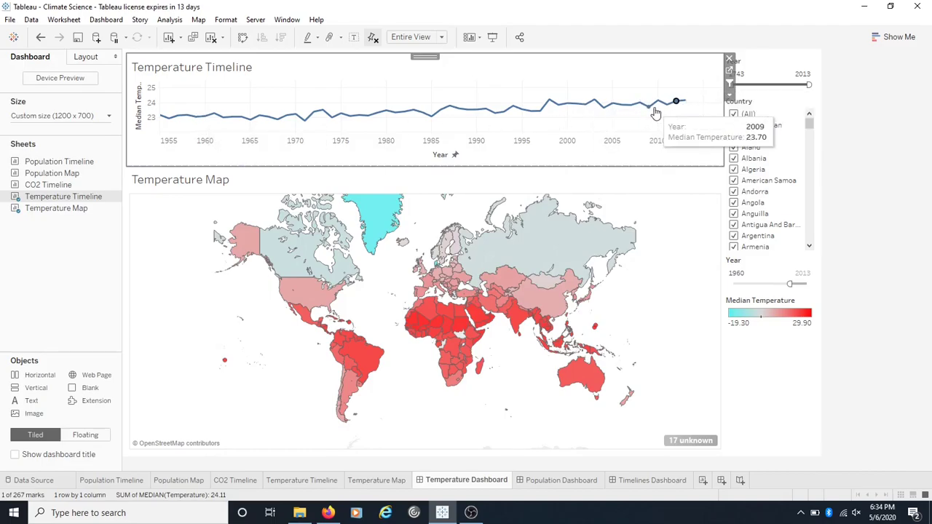
Step: Filter the Temperature Map by picking 1968, 1955, 2013 and 1996 on the timeline
mouse_move(277, 118)
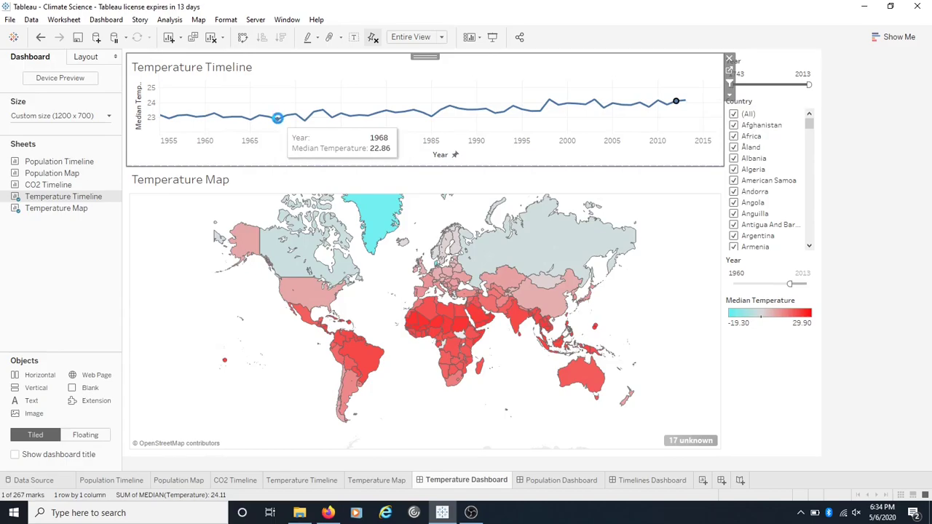
left_click(278, 118)
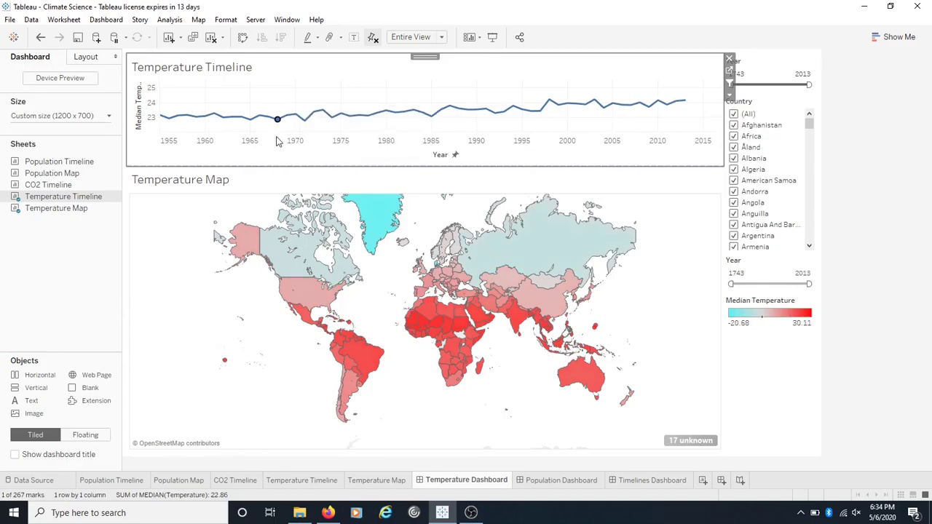
mouse_move(278, 122)
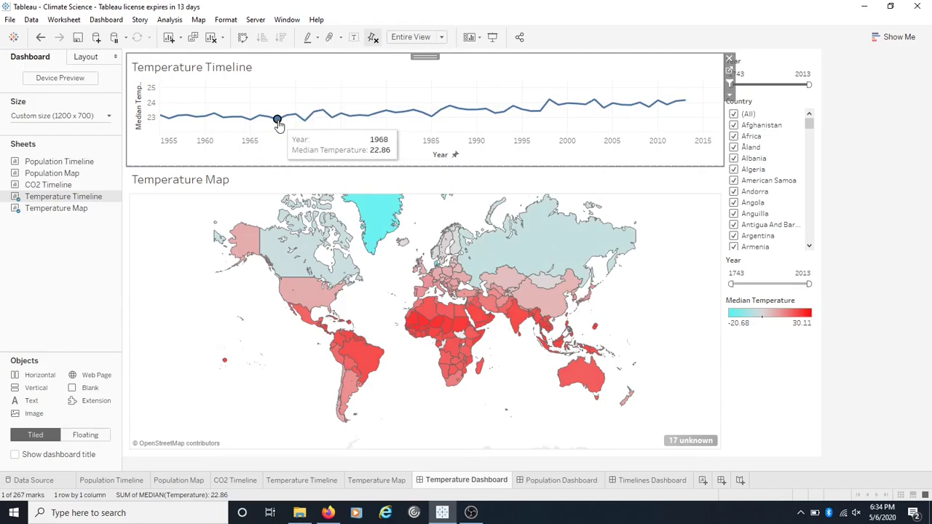
left_click(162, 118)
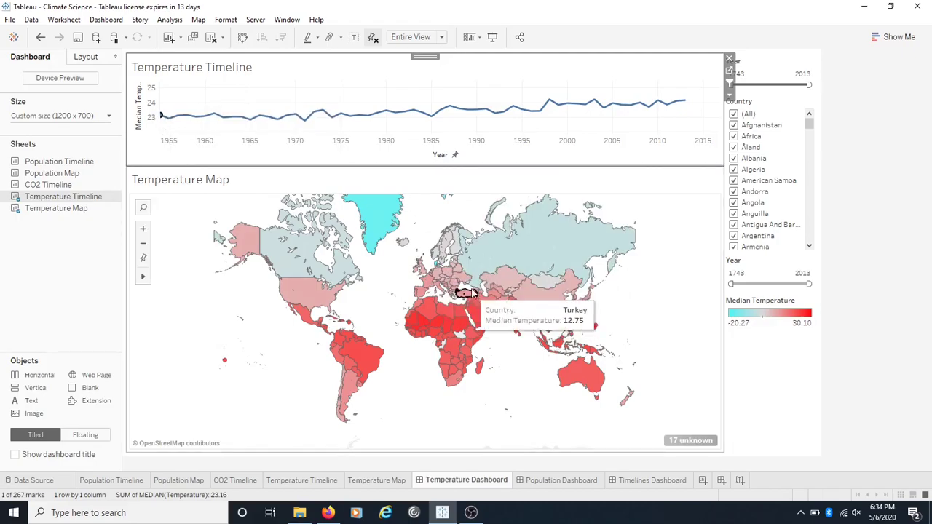
left_click(685, 108)
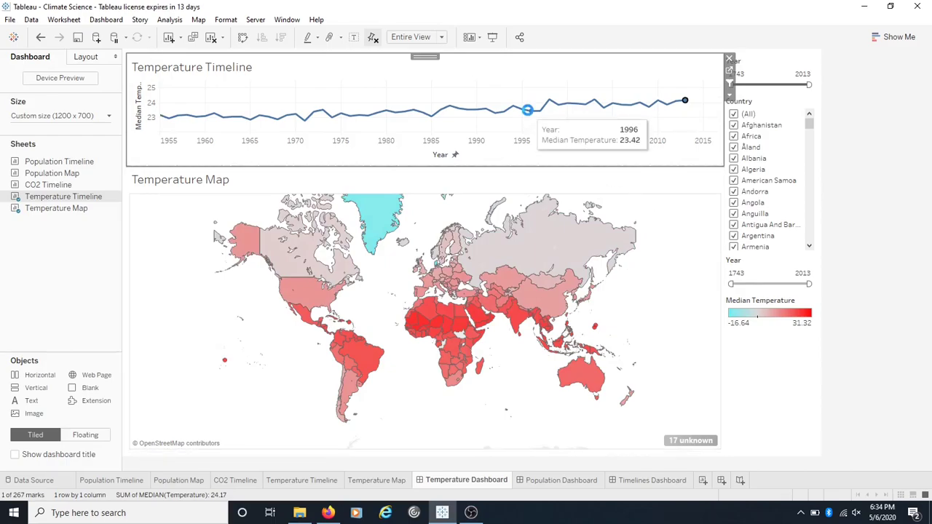
left_click(528, 112)
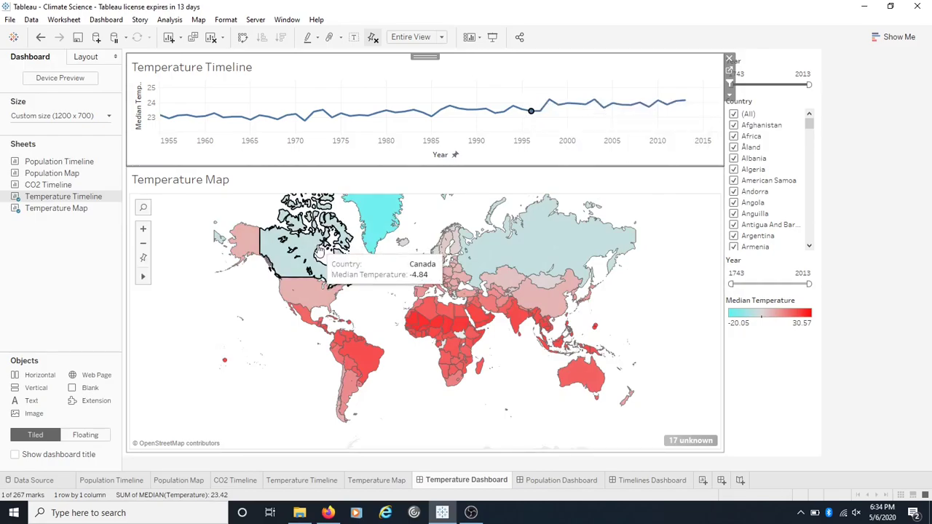
Step: Filter the map to 2013, then settle on 1985 from the Temperature Timeline
mouse_move(506, 247)
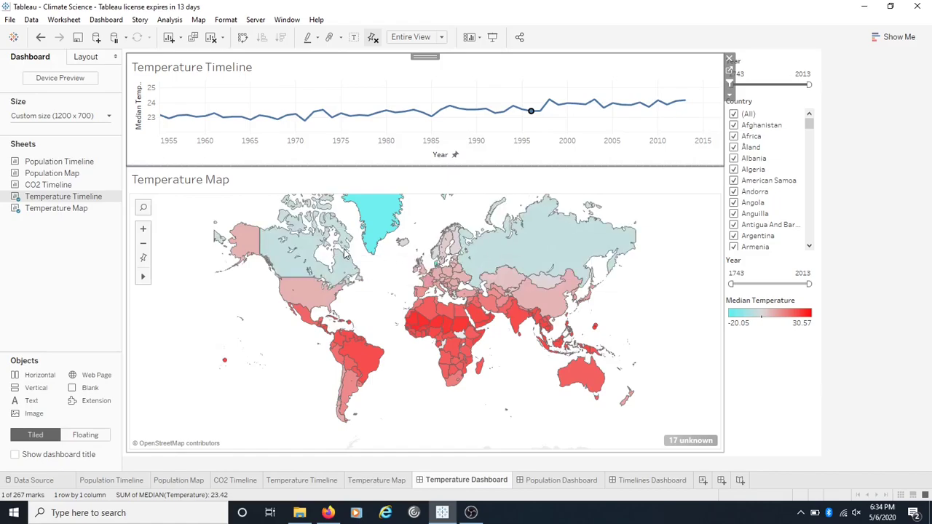
left_click(683, 102)
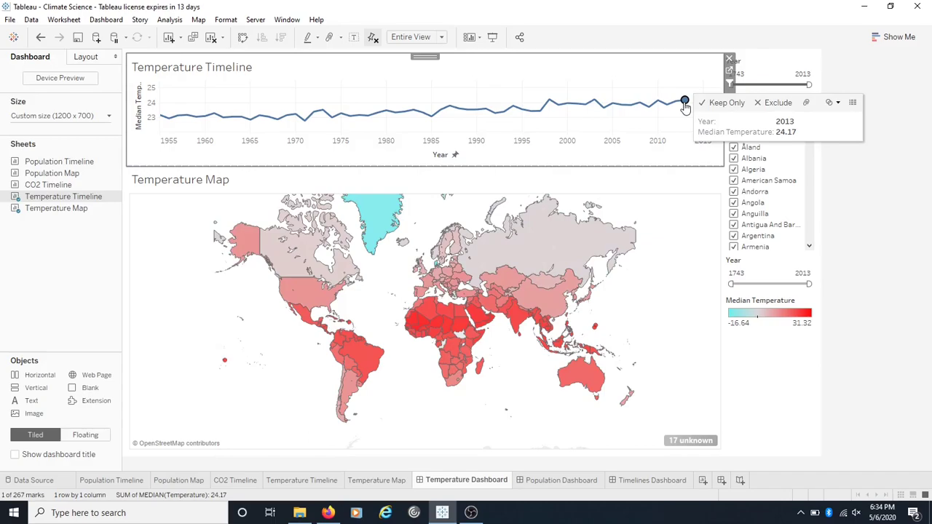
mouse_move(312, 248)
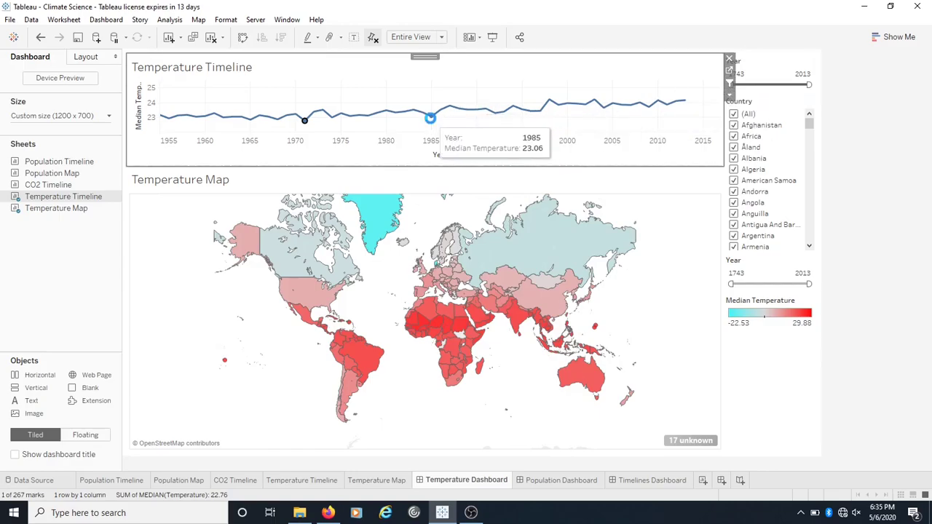
left_click(432, 121)
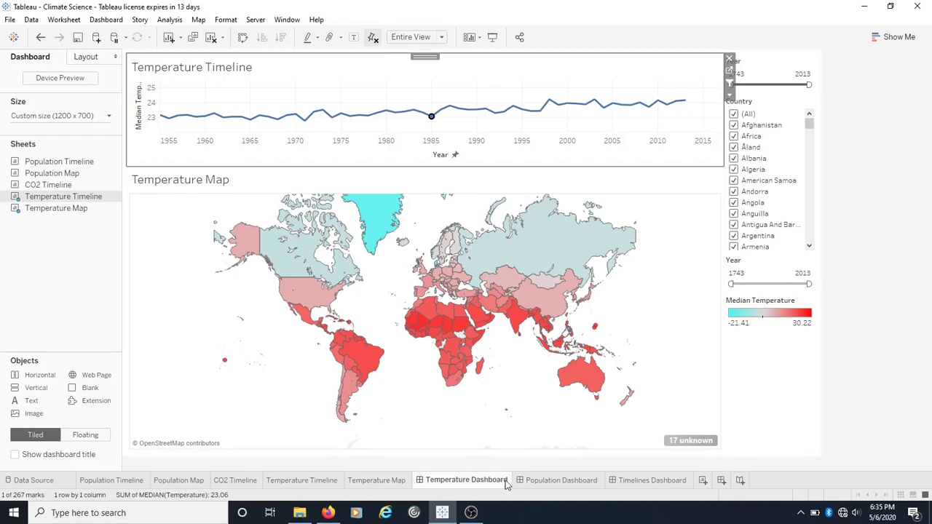
mouse_move(551, 483)
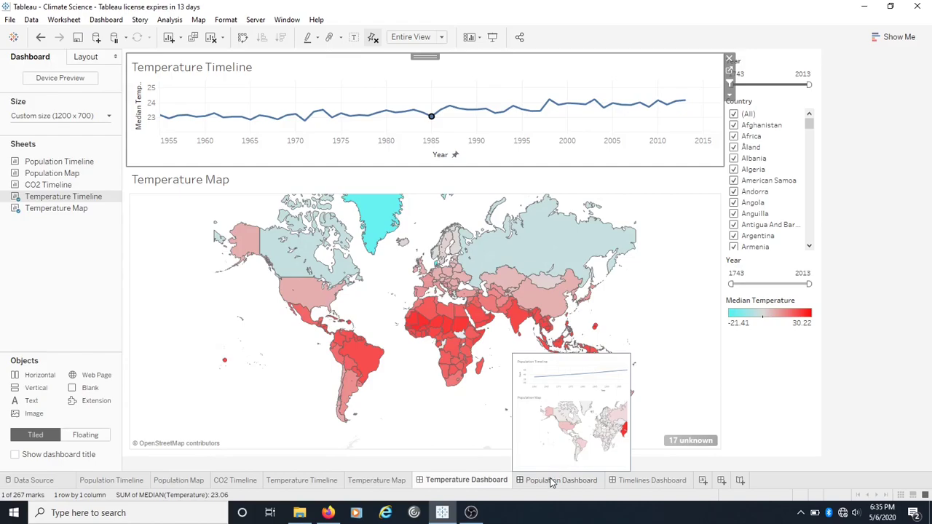
Step: Move between the Temperature and Population dashboards, ending on the Population Dashboard
left_click(551, 483)
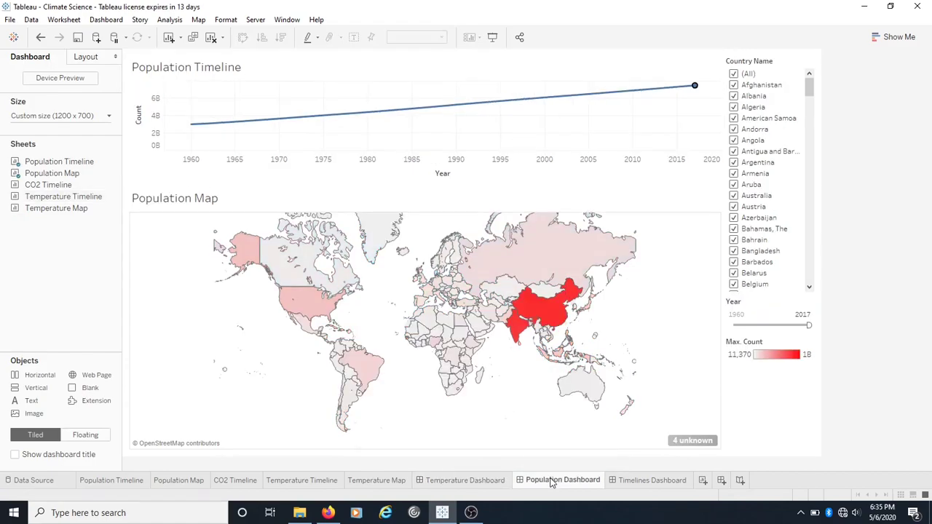
left_click(504, 484)
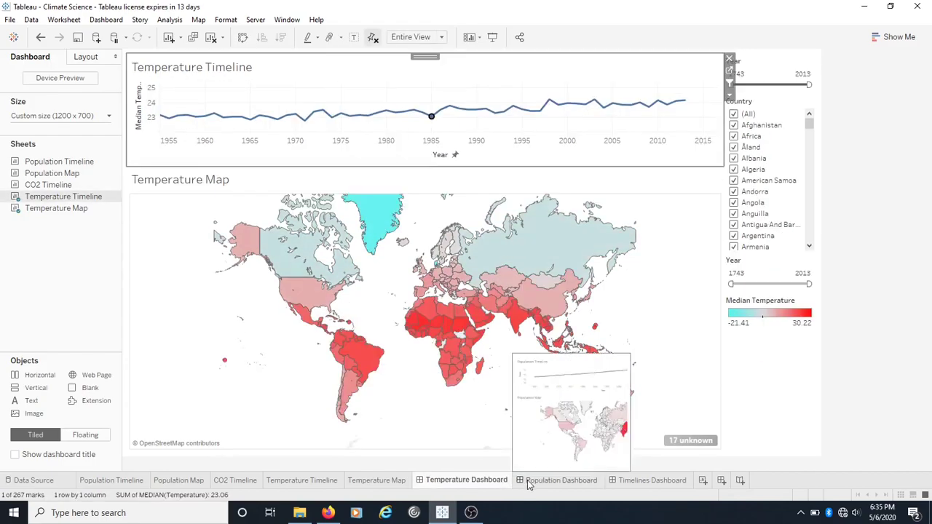
left_click(530, 484)
left_click(469, 484)
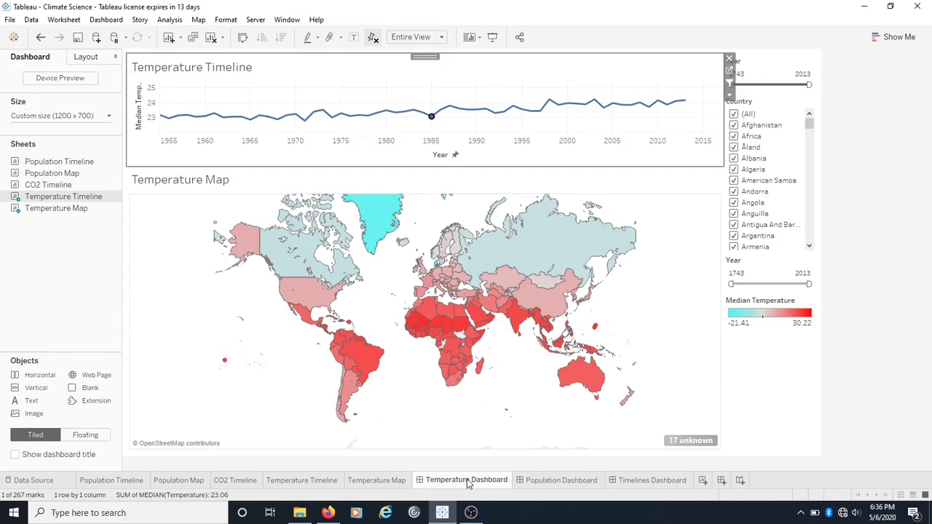
left_click(538, 482)
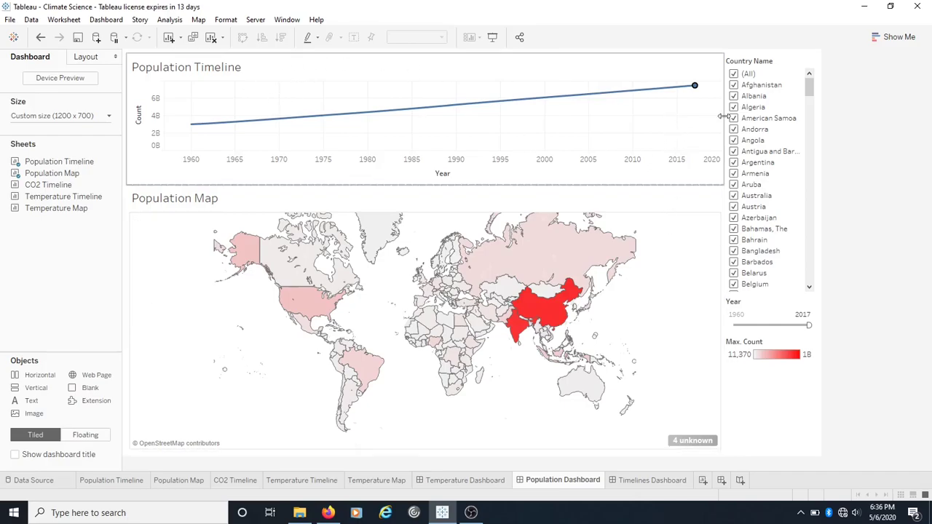
Step: Filter the Population Map to 1978, then 1960, using the Population Timeline
left_click(708, 99)
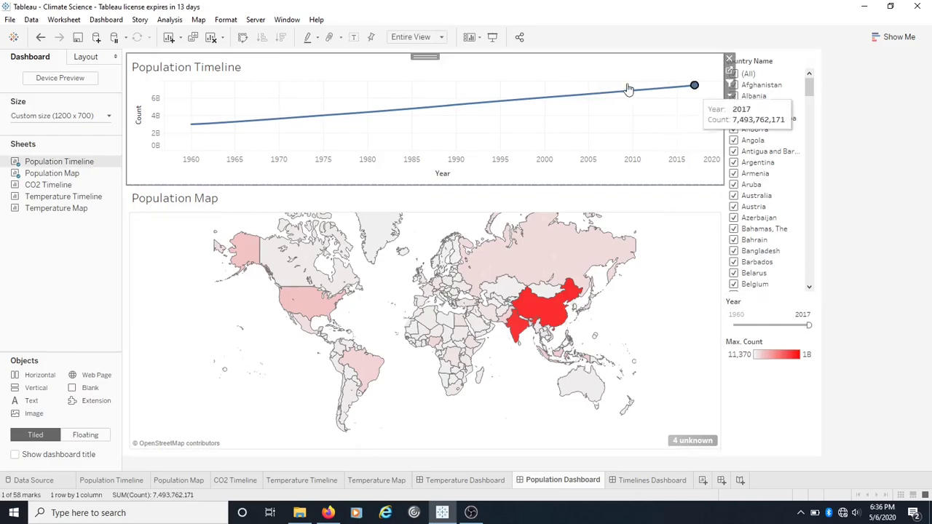
mouse_move(646, 98)
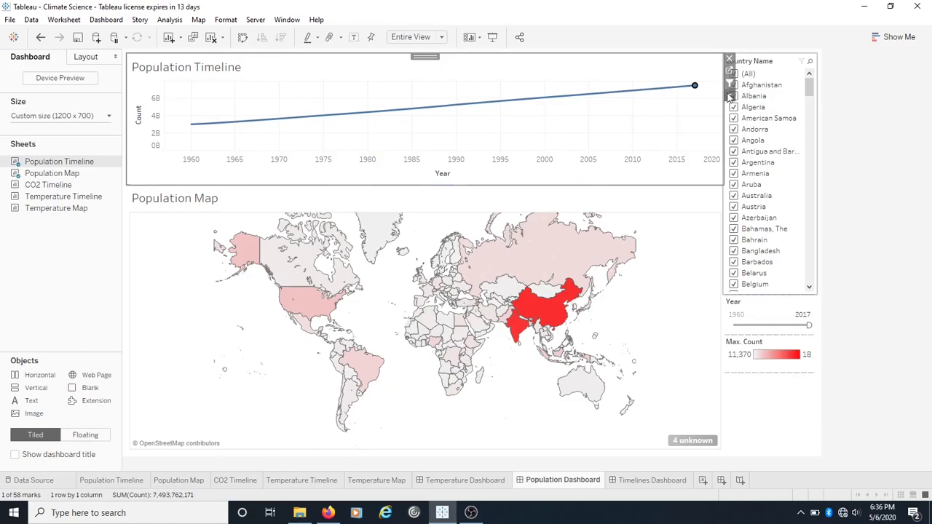
mouse_move(348, 119)
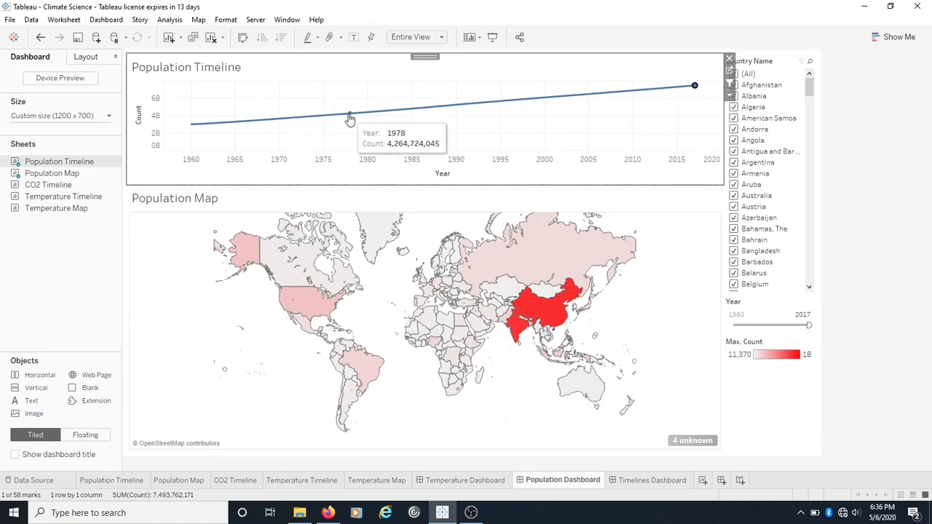
left_click(349, 116)
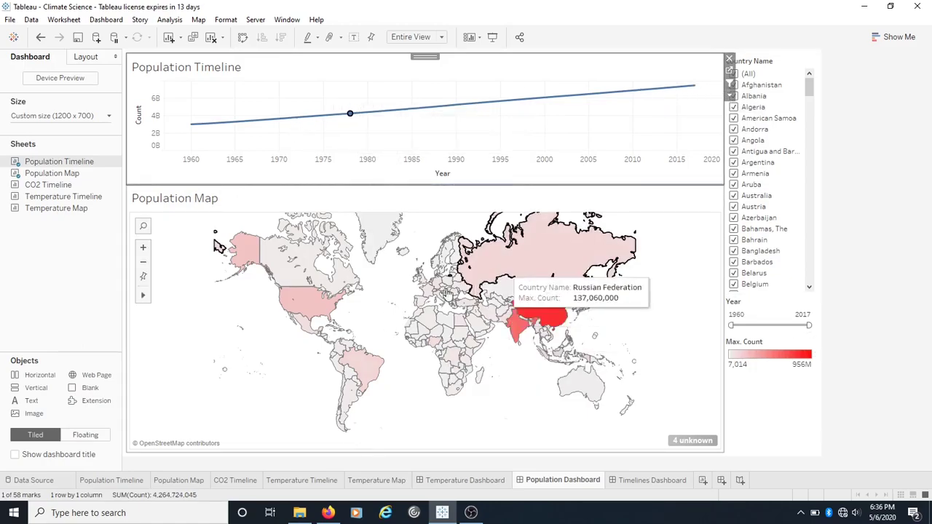
left_click(191, 124)
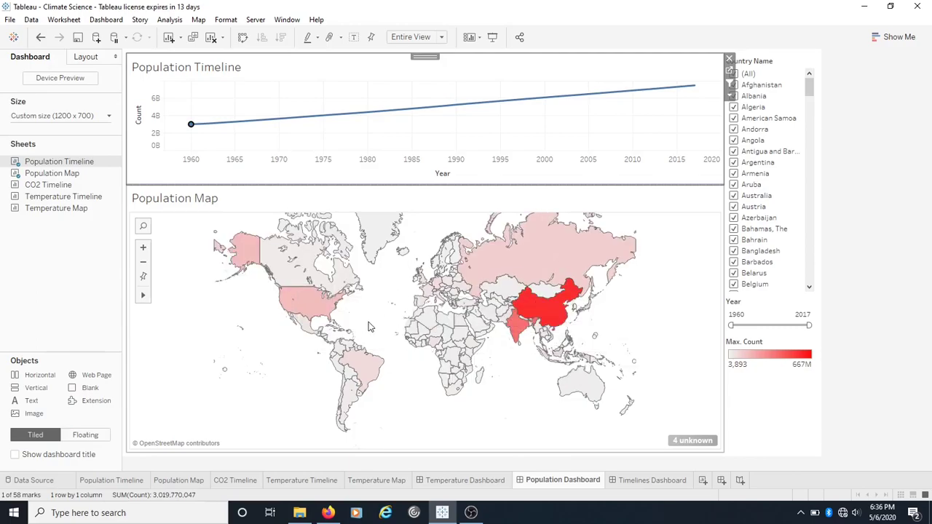
Step: Compare the Population Map for 1960 and 2017, ending on 2017
mouse_move(695, 87)
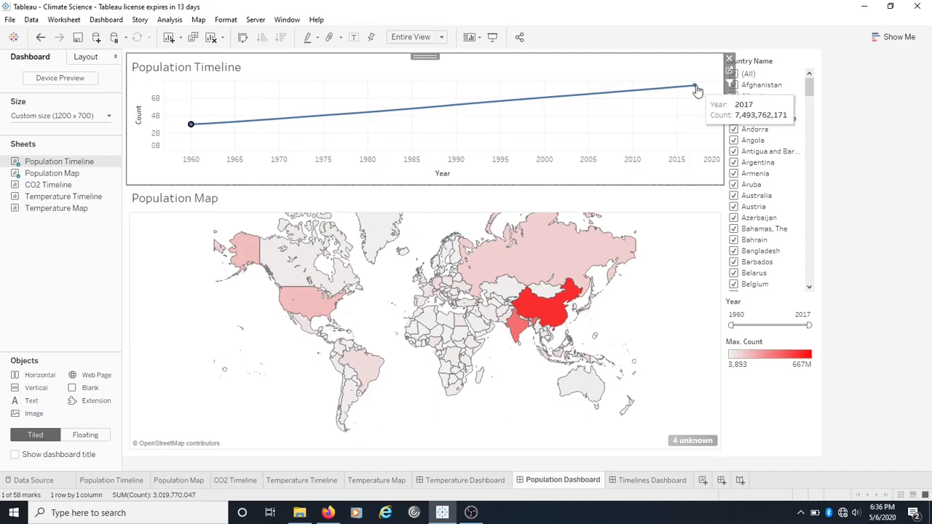
left_click(695, 87)
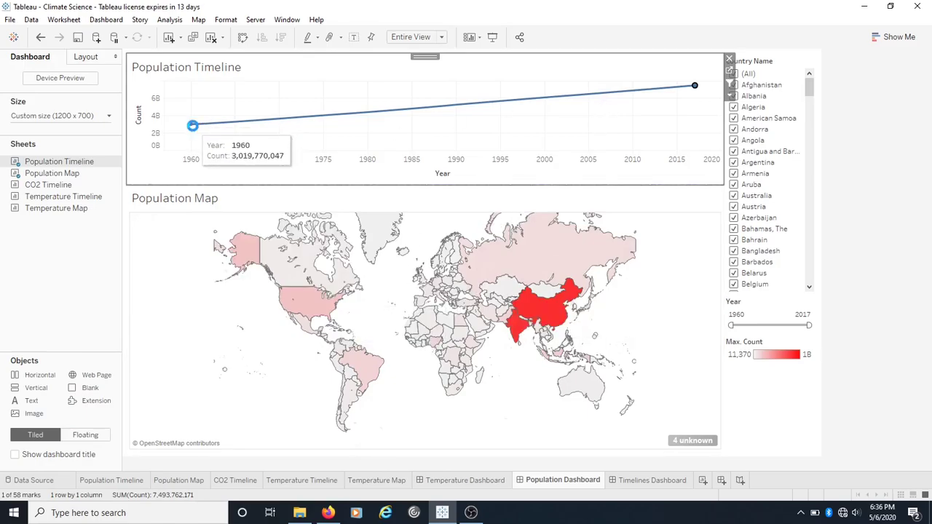
left_click(192, 125)
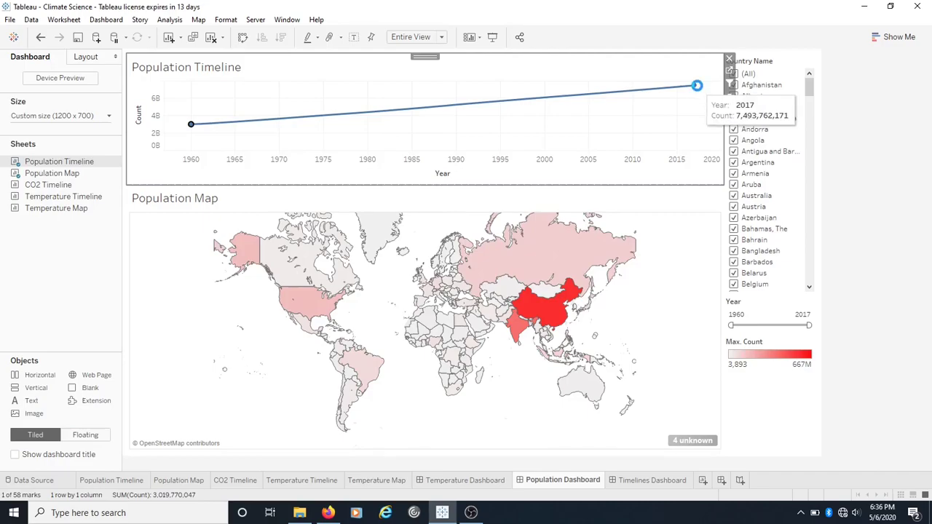
left_click(695, 86)
mouse_move(557, 265)
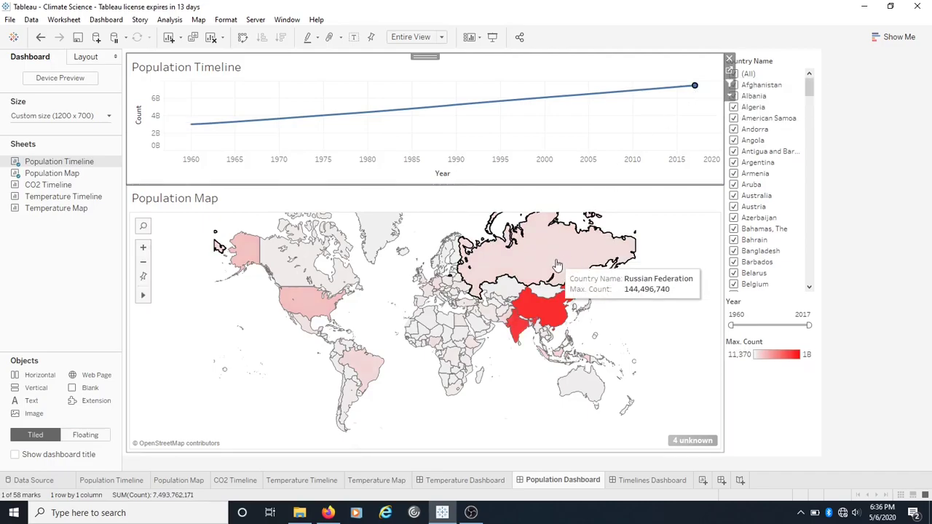
left_click(191, 125)
mouse_move(512, 255)
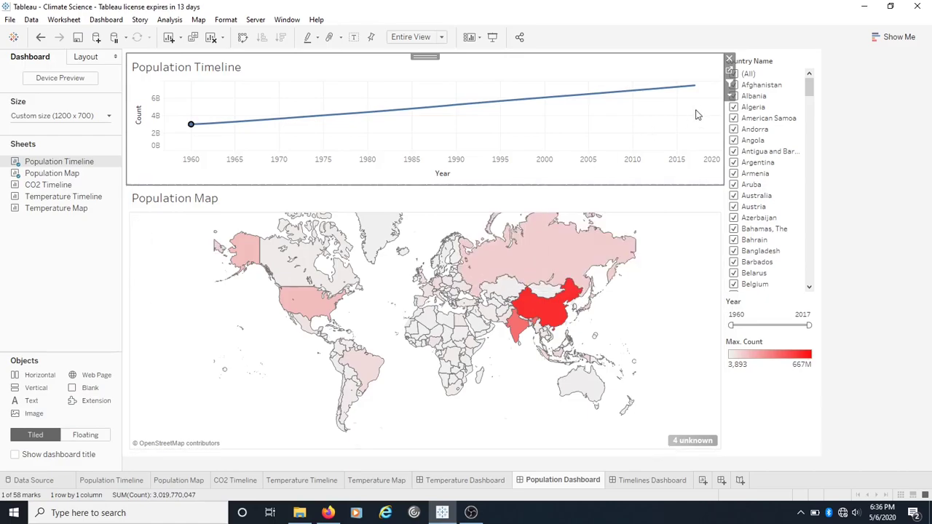
left_click(695, 88)
Step: Show the Timelines Dashboard: Population runs to 2017, CO2 and Temperature stop at 2013
left_click(640, 481)
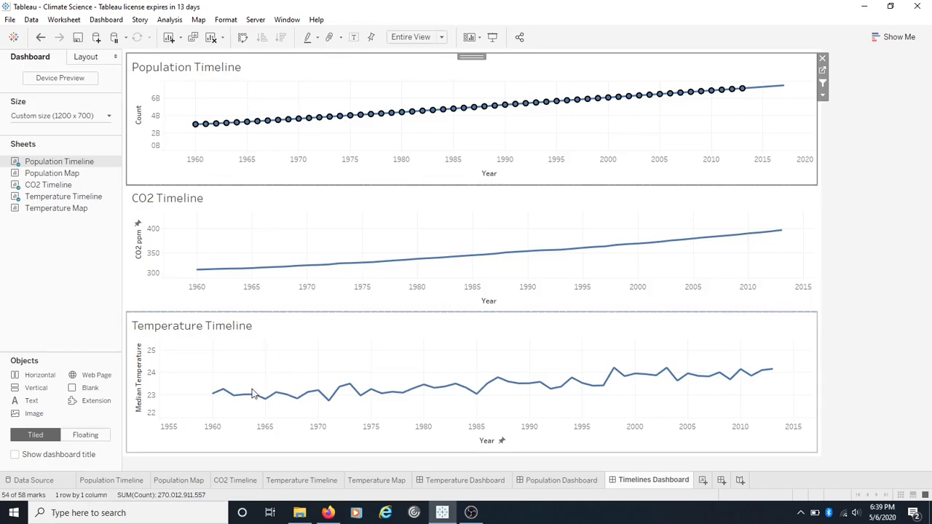
mouse_move(214, 396)
mouse_move(276, 387)
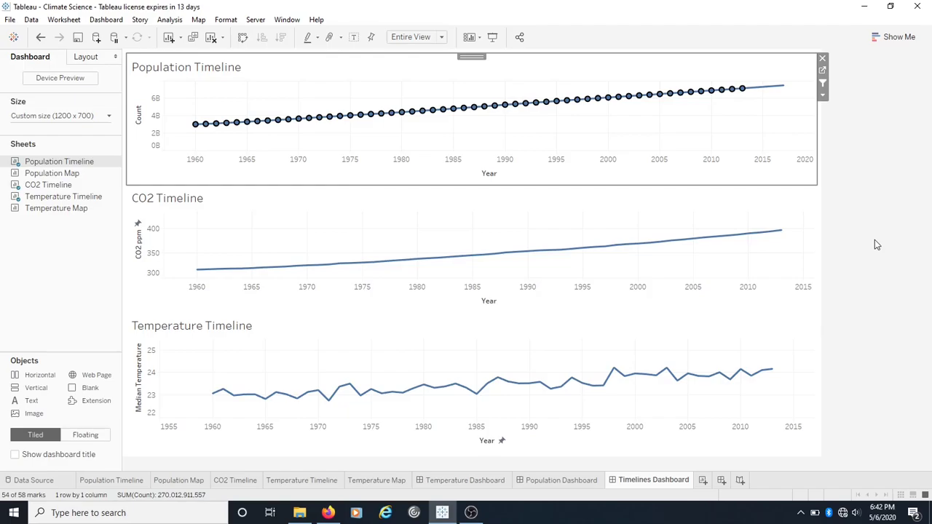
left_click(874, 240)
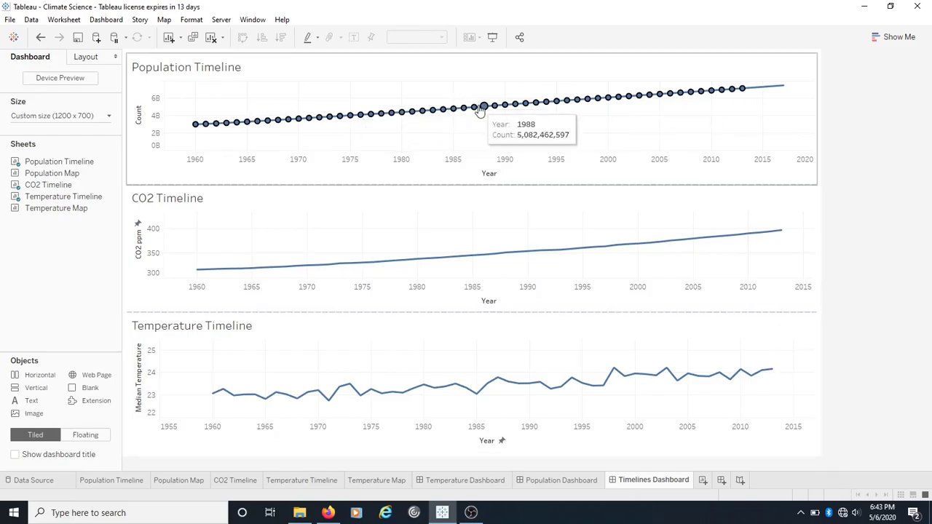
mouse_move(215, 272)
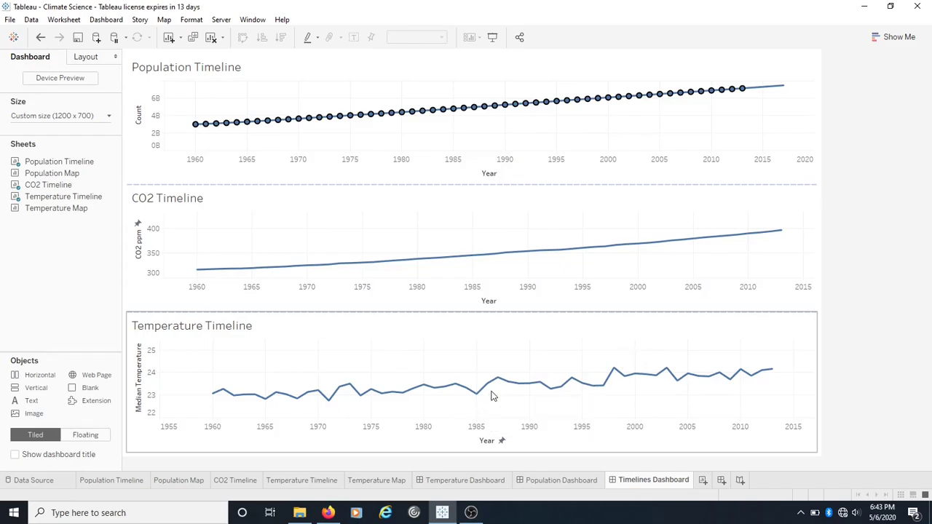
mouse_move(495, 390)
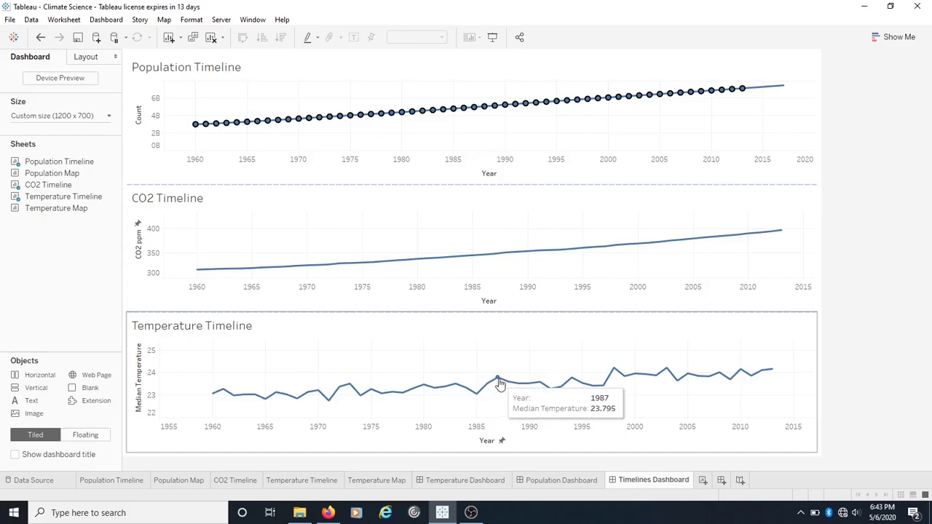